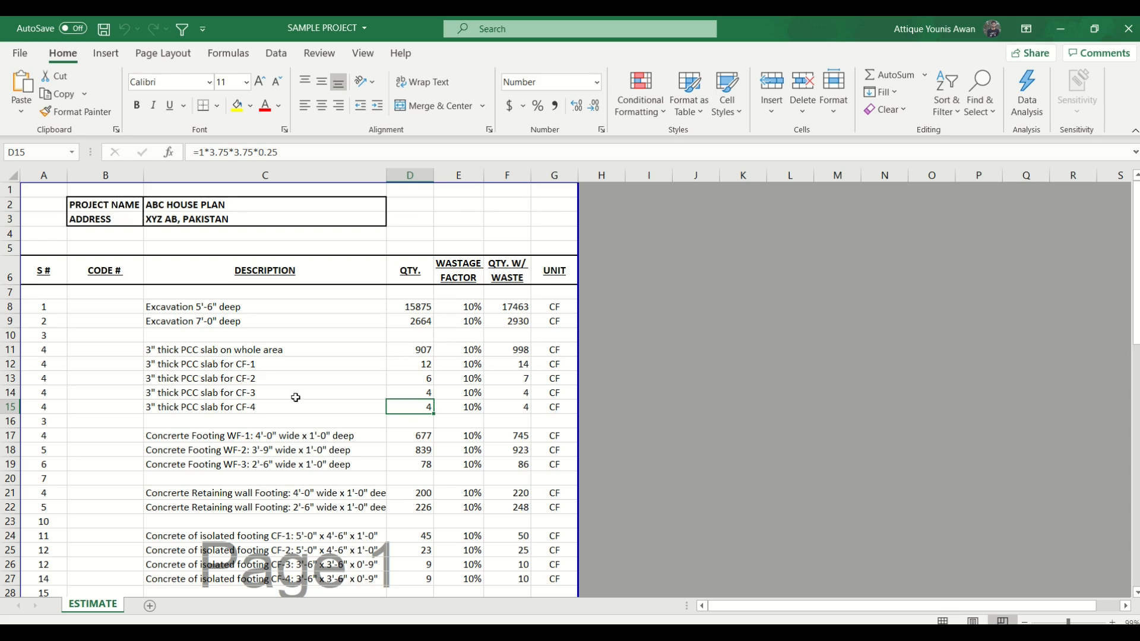
- Examine the quantities listed for the PCC slabs, wall footings, retaining wall footings and isolated footings
{"action": "scroll", "coordinate": [323, 361], "scroll_direction": "down", "scroll_amount": 1}
{"action": "scroll", "coordinate": [322, 362], "scroll_direction": "down", "scroll_amount": 1}
{"action": "left_click_drag", "start_coordinate": [195, 205], "coordinate": [241, 434]}
{"action": "scroll", "coordinate": [224, 302], "scroll_direction": "down", "scroll_amount": 1}
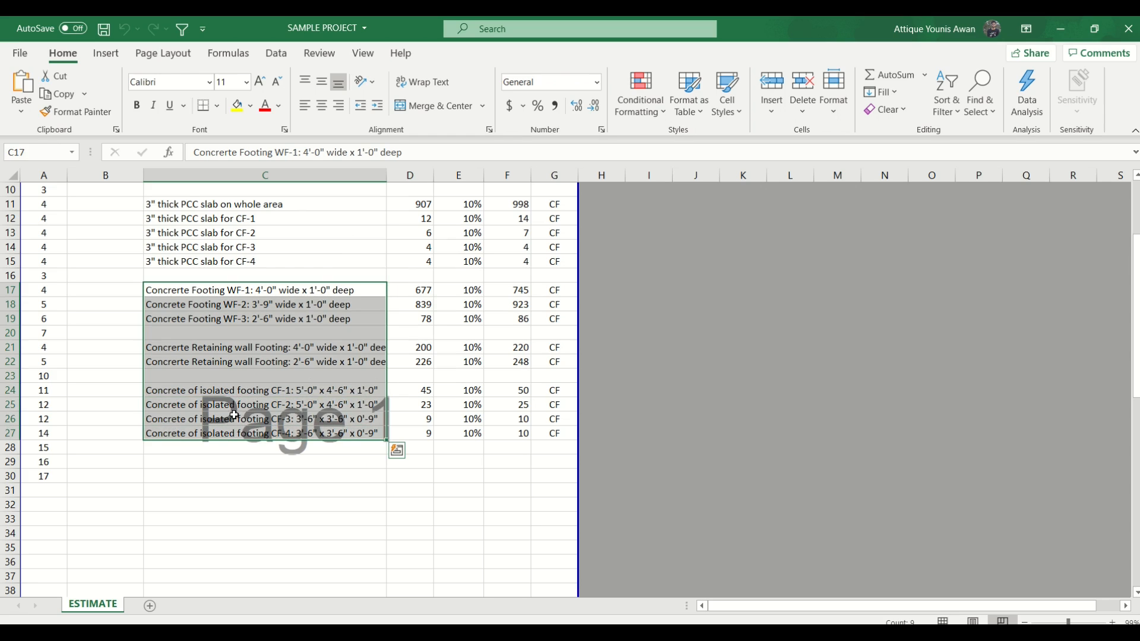
{"action": "left_click_drag", "start_coordinate": [223, 348], "coordinate": [324, 362]}
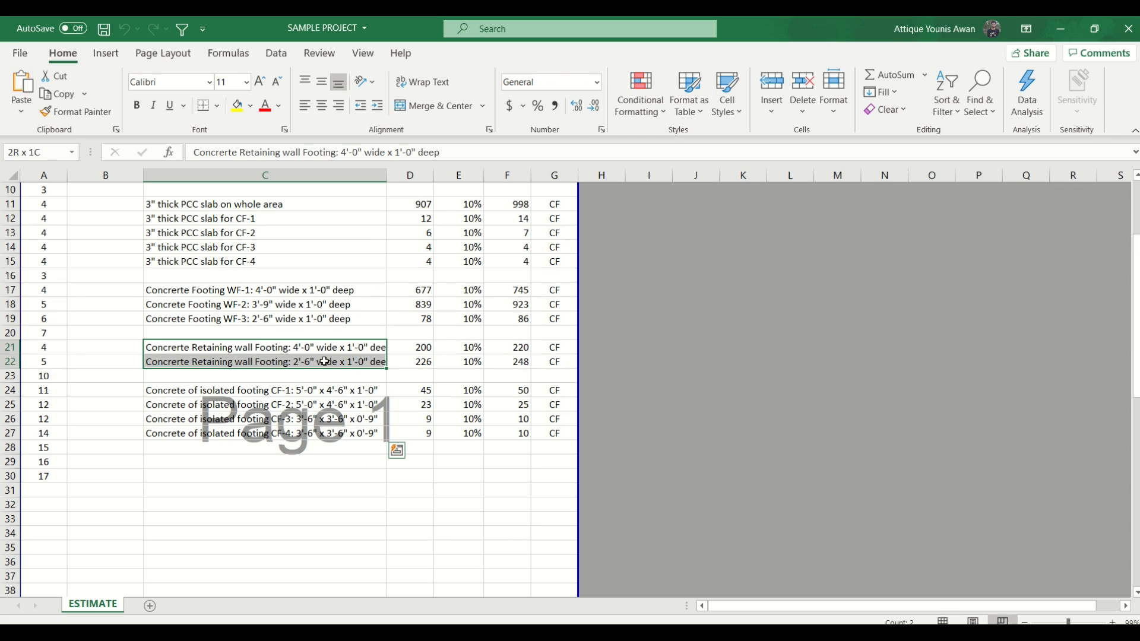
{"action": "left_click_drag", "start_coordinate": [324, 361], "coordinate": [324, 362]}
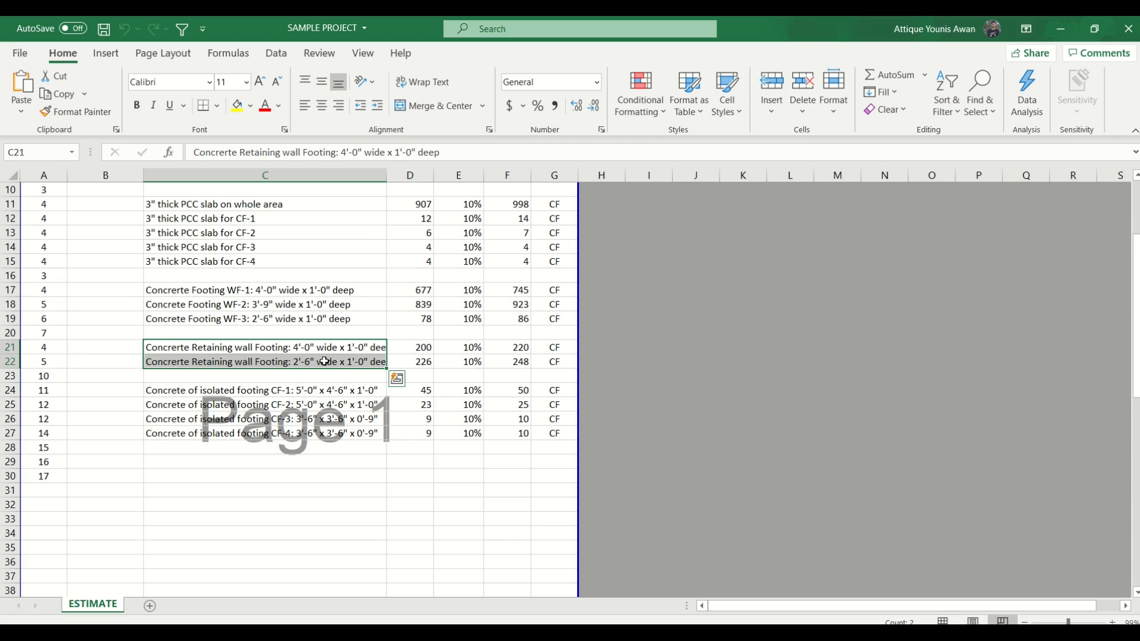
{"action": "left_click", "coordinate": [310, 263]}
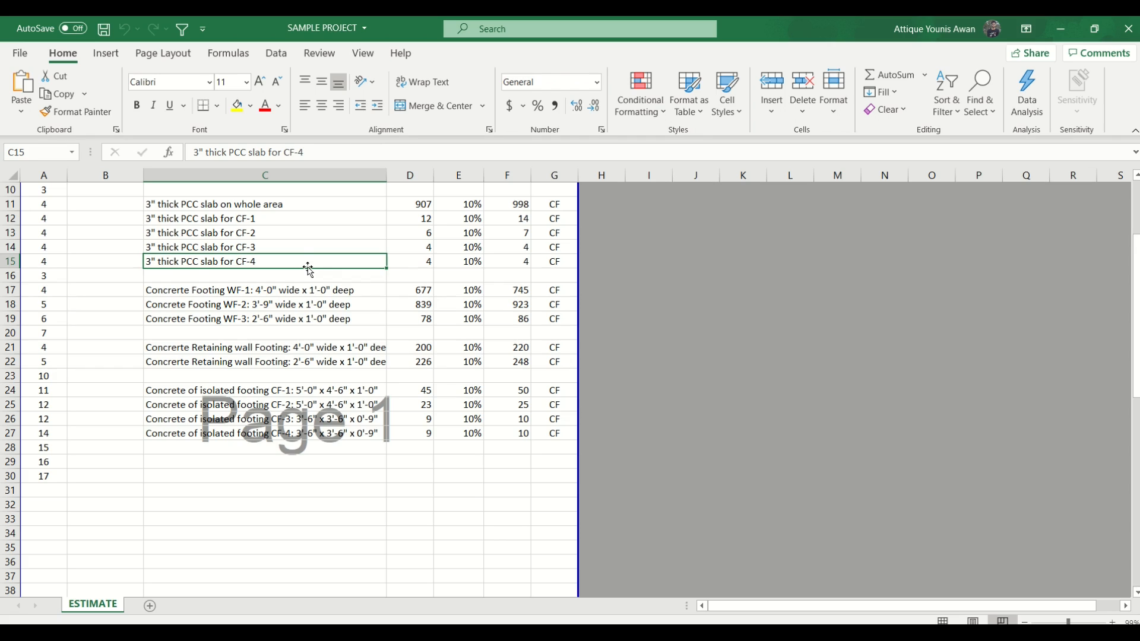
{"action": "left_click", "coordinate": [317, 277]}
{"action": "left_click_drag", "start_coordinate": [239, 207], "coordinate": [262, 260]}
{"action": "left_click_drag", "start_coordinate": [338, 255], "coordinate": [423, 255]}
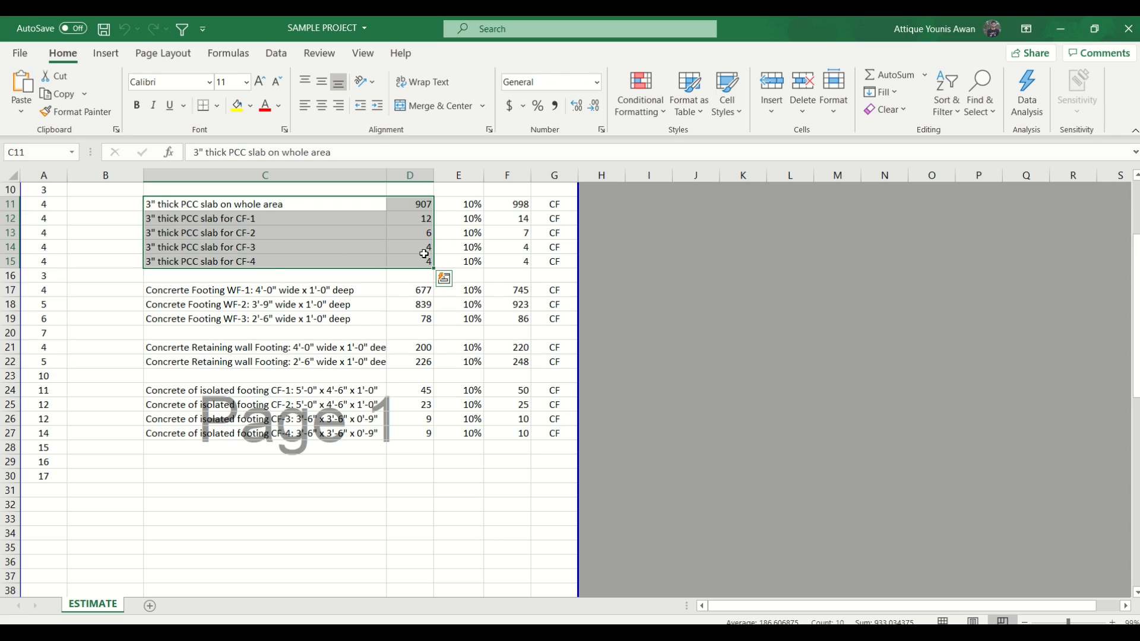
{"action": "left_click", "coordinate": [409, 274]}
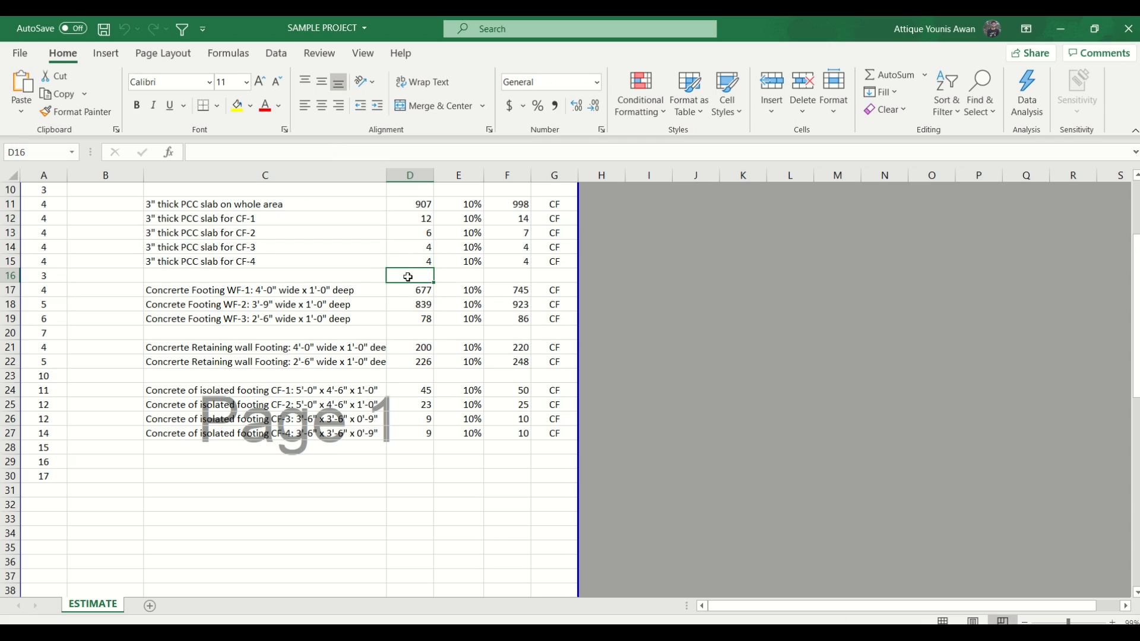
{"action": "left_click", "coordinate": [206, 209]}
{"action": "left_click_drag", "start_coordinate": [207, 214], "coordinate": [403, 262]}
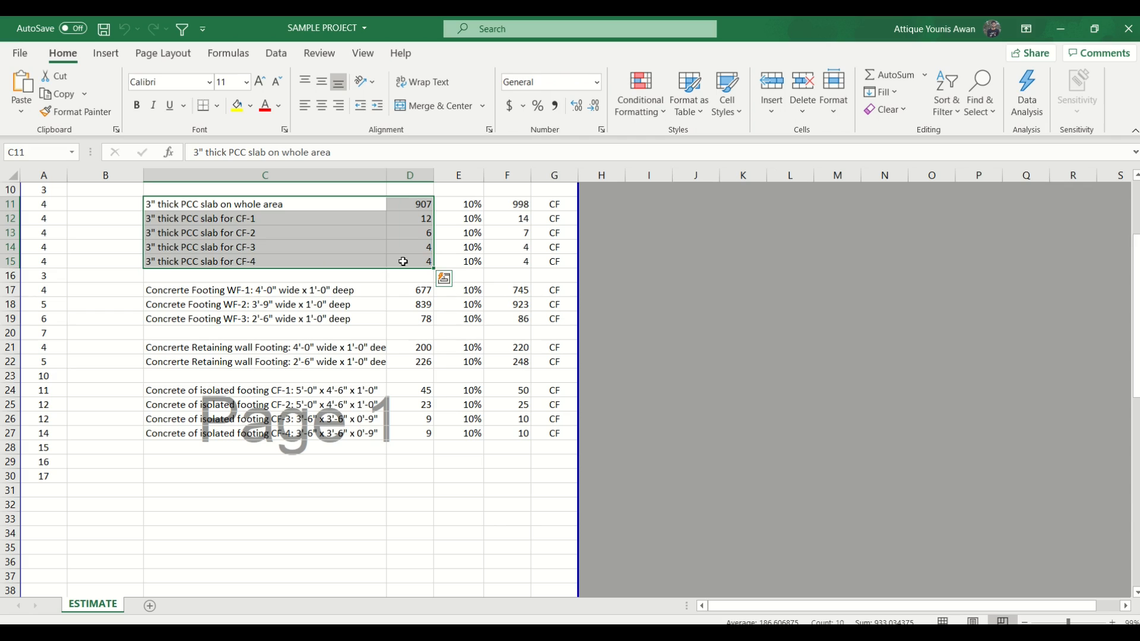
{"action": "left_click_drag", "start_coordinate": [169, 209], "coordinate": [214, 427]}
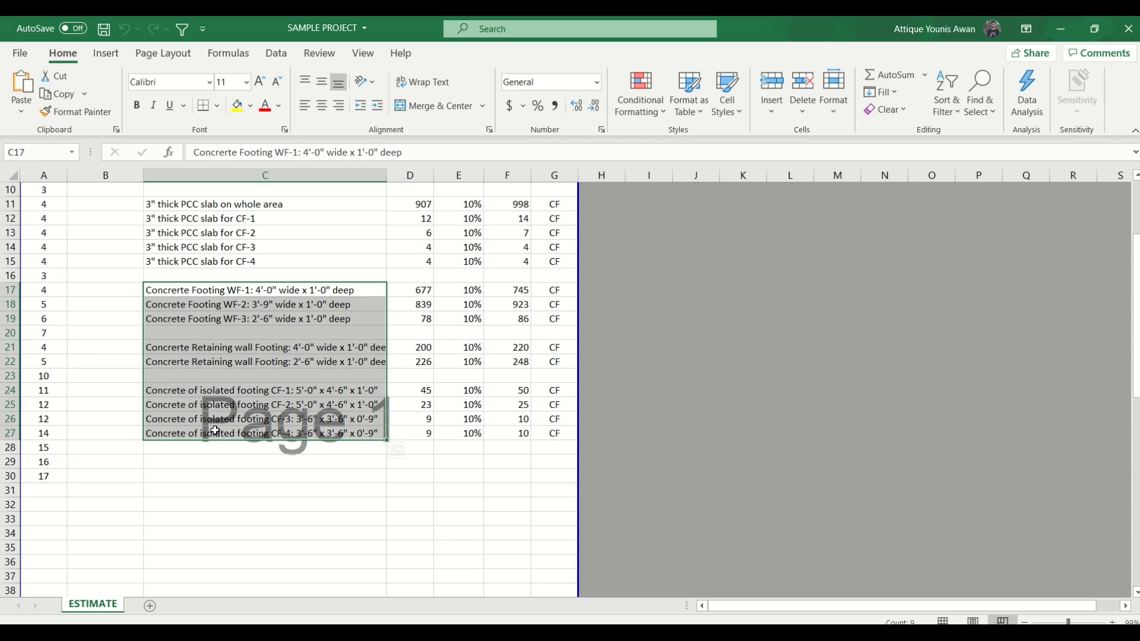
- Insert two blank rows below the PCC slab items and sum their quantities in D17
{"action": "left_click_drag", "start_coordinate": [142, 277], "coordinate": [478, 424]}
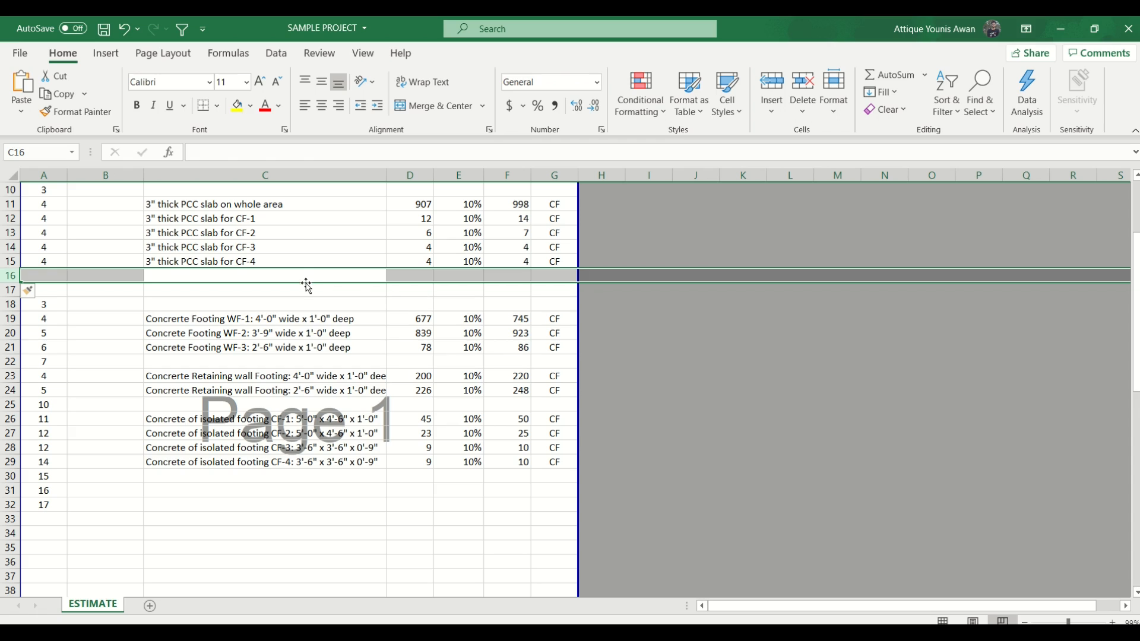
{"action": "left_click", "coordinate": [400, 205]}
{"action": "left_click_drag", "start_coordinate": [399, 205], "coordinate": [414, 267]}
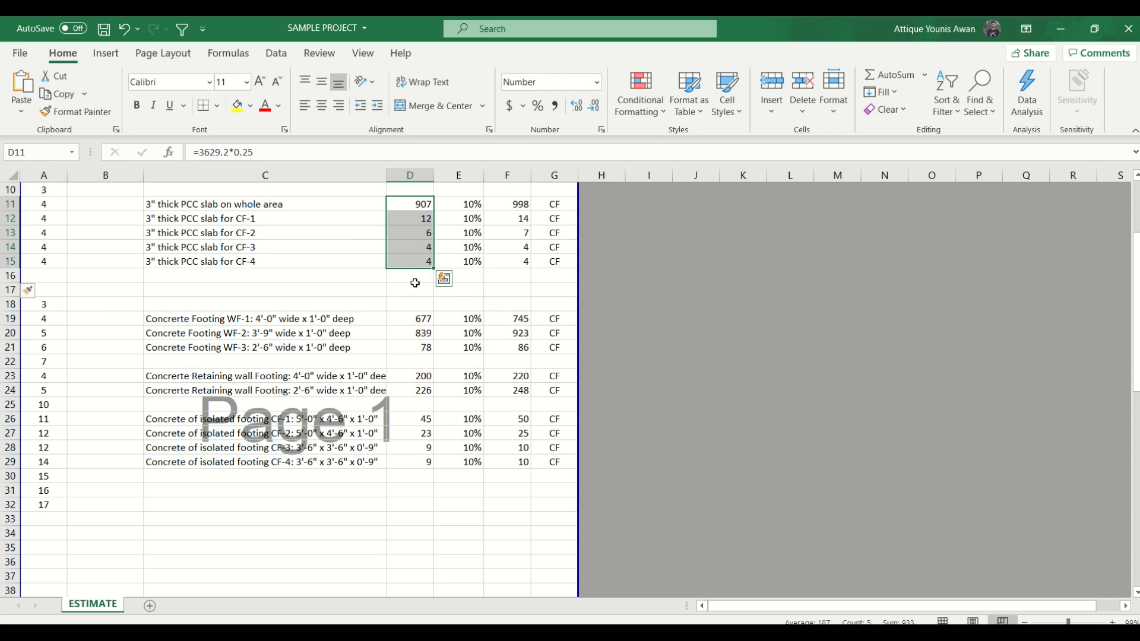
{"action": "left_click", "coordinate": [414, 288]}
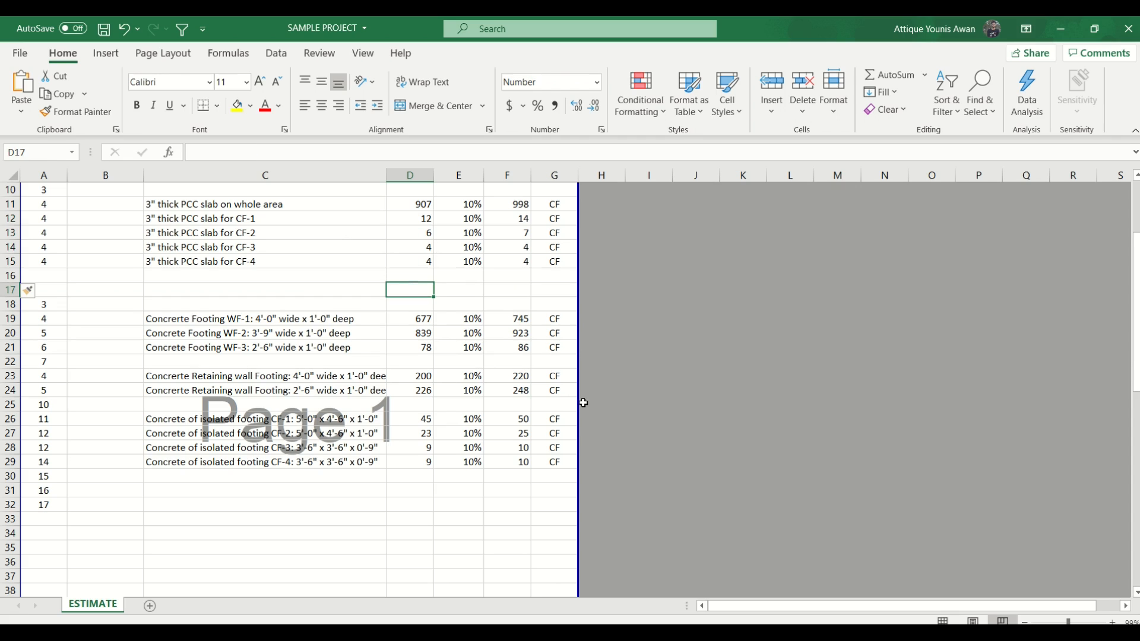
{"action": "key", "text": "alt+equal"}
{"action": "key", "text": "Return"}
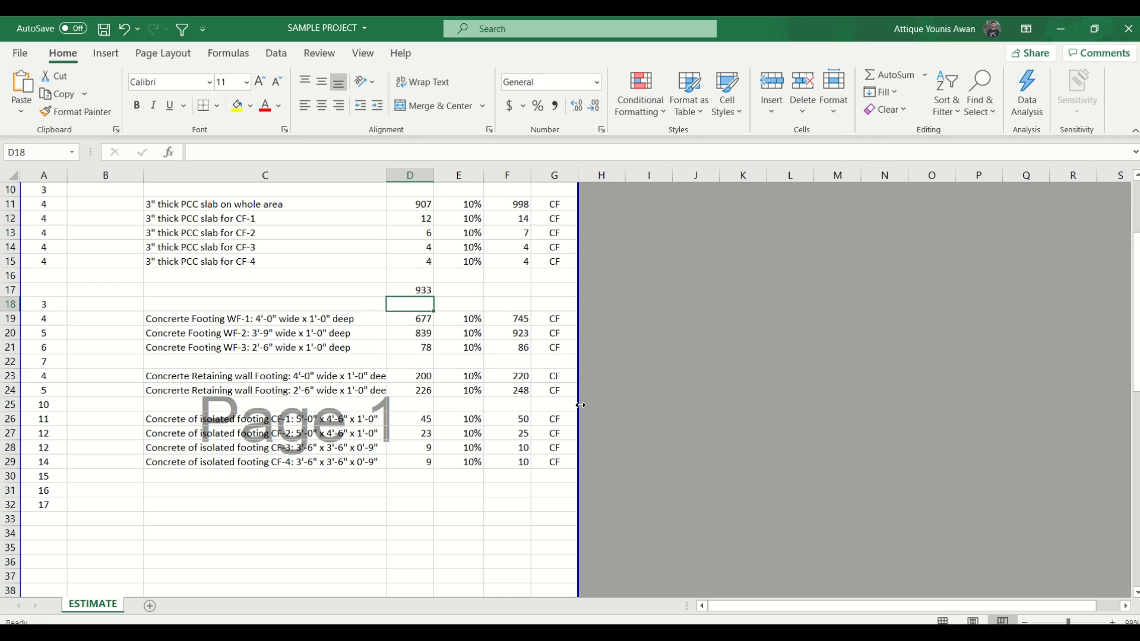
- Copy the wastage factor, quantity with waste and unit from E15:G15 into row 17
{"action": "left_click_drag", "start_coordinate": [475, 262], "coordinate": [550, 262]}
{"action": "key", "text": "ctrl+c"}
{"action": "left_click_drag", "start_coordinate": [457, 284], "coordinate": [499, 283]}
{"action": "left_click", "coordinate": [456, 292]}
{"action": "key", "text": "ctrl+v"}
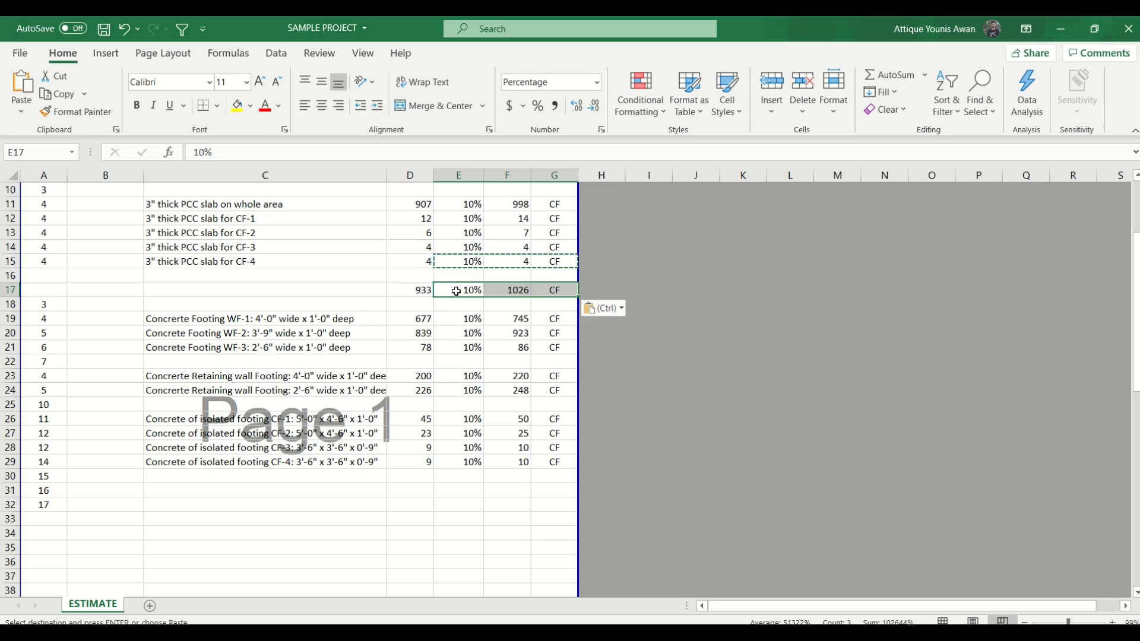
{"action": "key", "text": "Escape"}
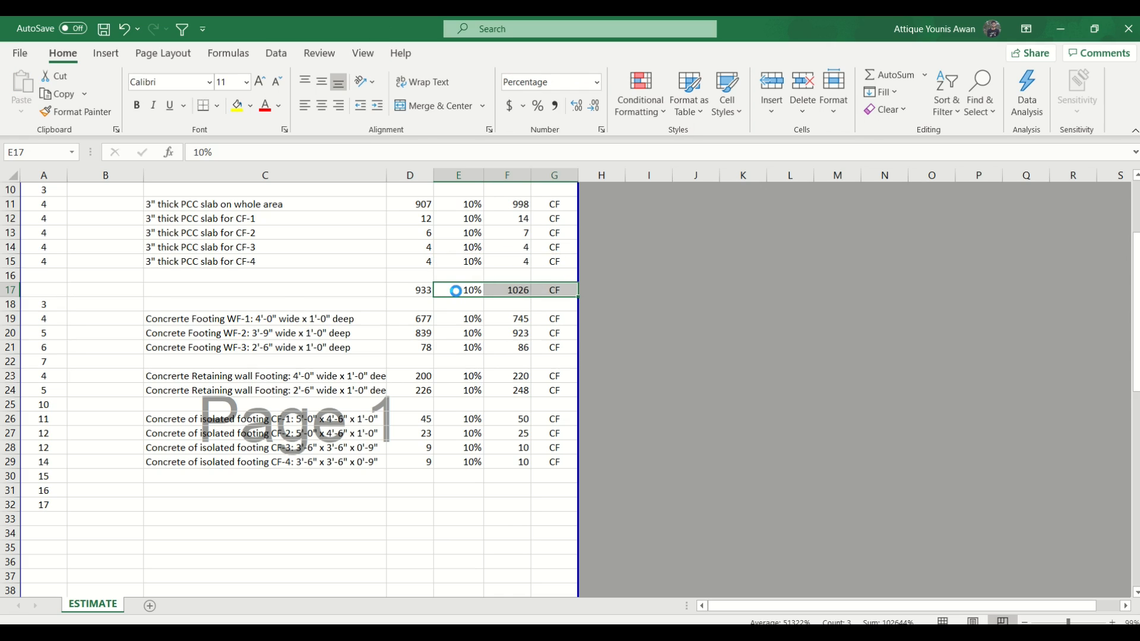
- Label the PCC total row in C17 as "Total PCC Work"
{"action": "left_click", "coordinate": [307, 292]}
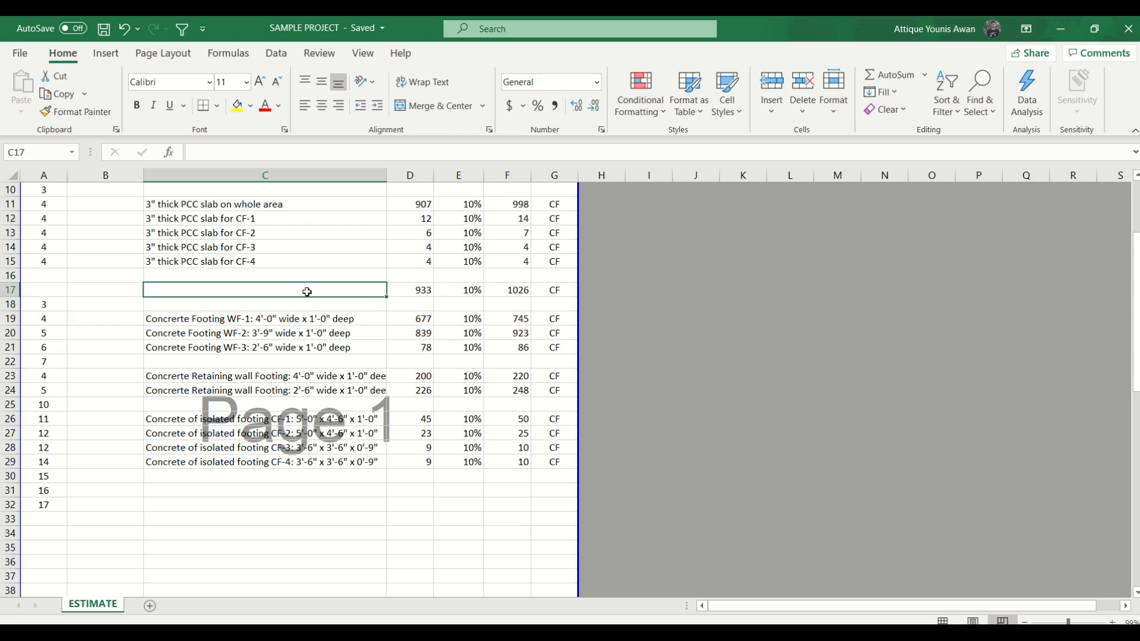
{"action": "type", "text": "Total"}
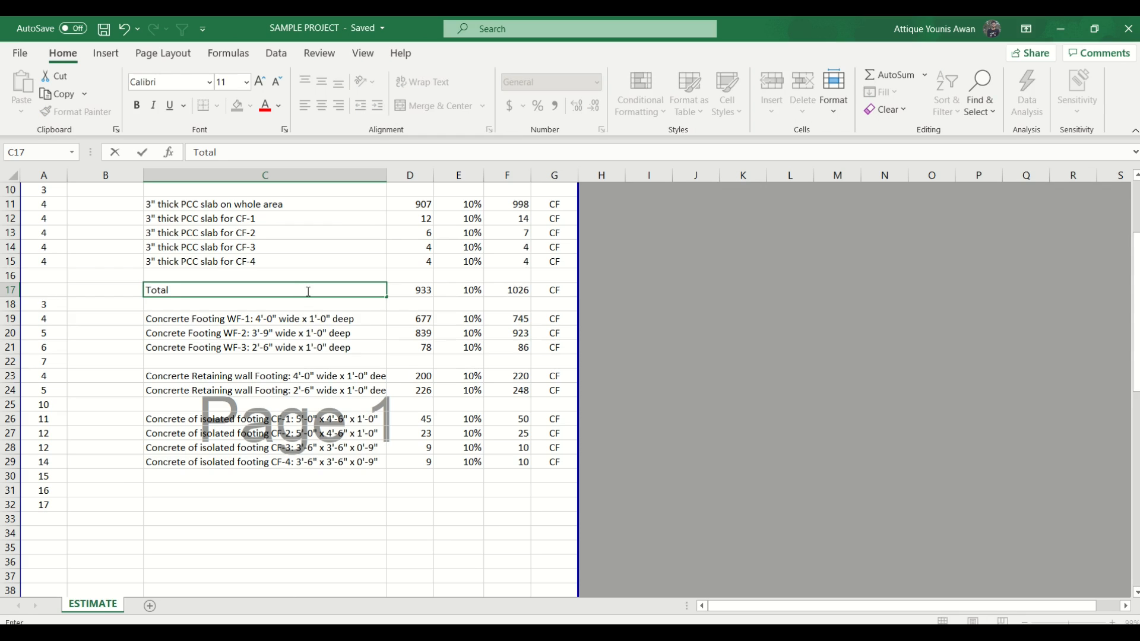
{"action": "type", "text": " PCC Work"}
{"action": "key", "text": "Return"}
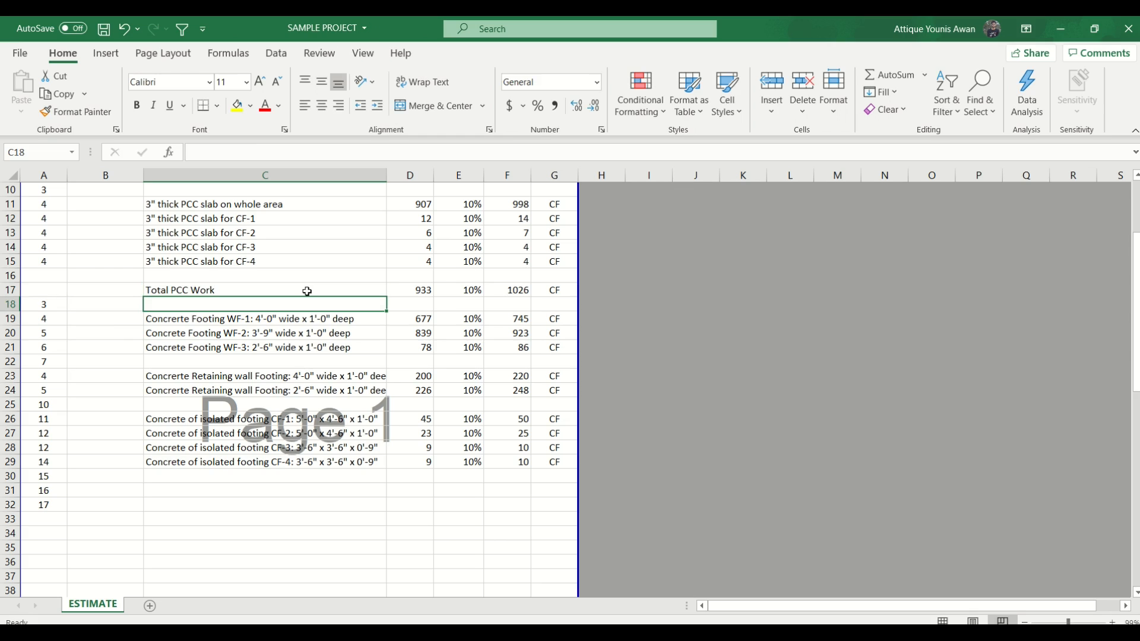
- Insert seven blank rows below the Total PCC Work row and save the workbook
{"action": "left_click", "coordinate": [414, 293]}
{"action": "left_click", "coordinate": [333, 306]}
{"action": "key", "text": "shift+space"}
{"action": "key", "text": "ctrl+shift+plus"}
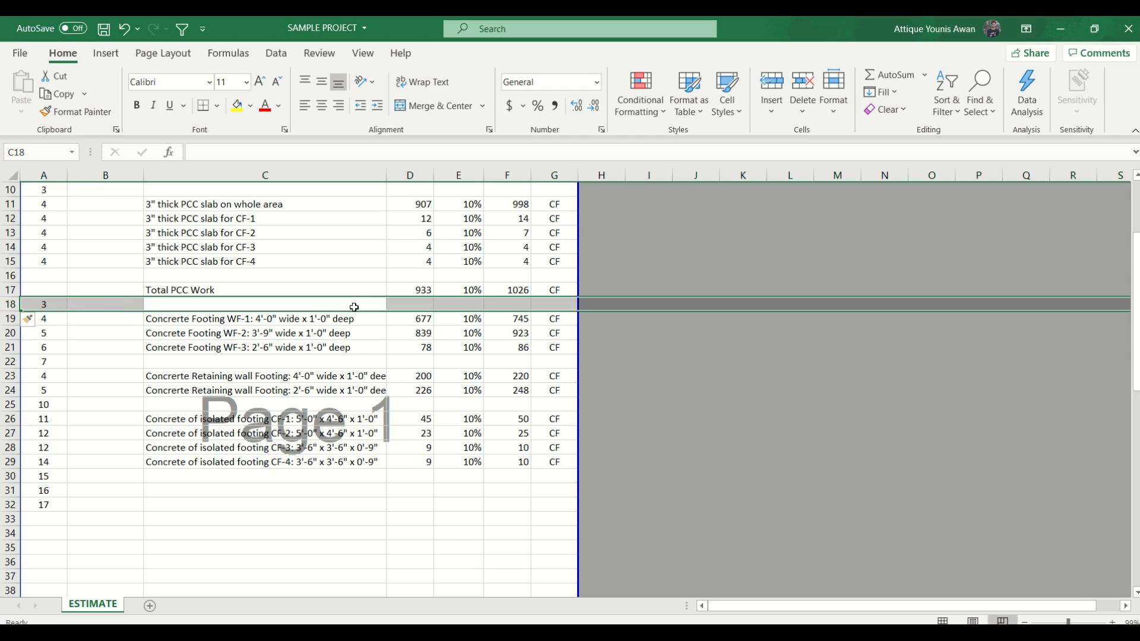
{"action": "key", "text": "ctrl+shift+plus"}
{"action": "key", "text": "ctrl+shift+plus"}
{"action": "key", "text": "ctrl+shift+plus"}
{"action": "key", "text": "ctrl+shift+plus"}
{"action": "key", "text": "ctrl+shift+plus"}
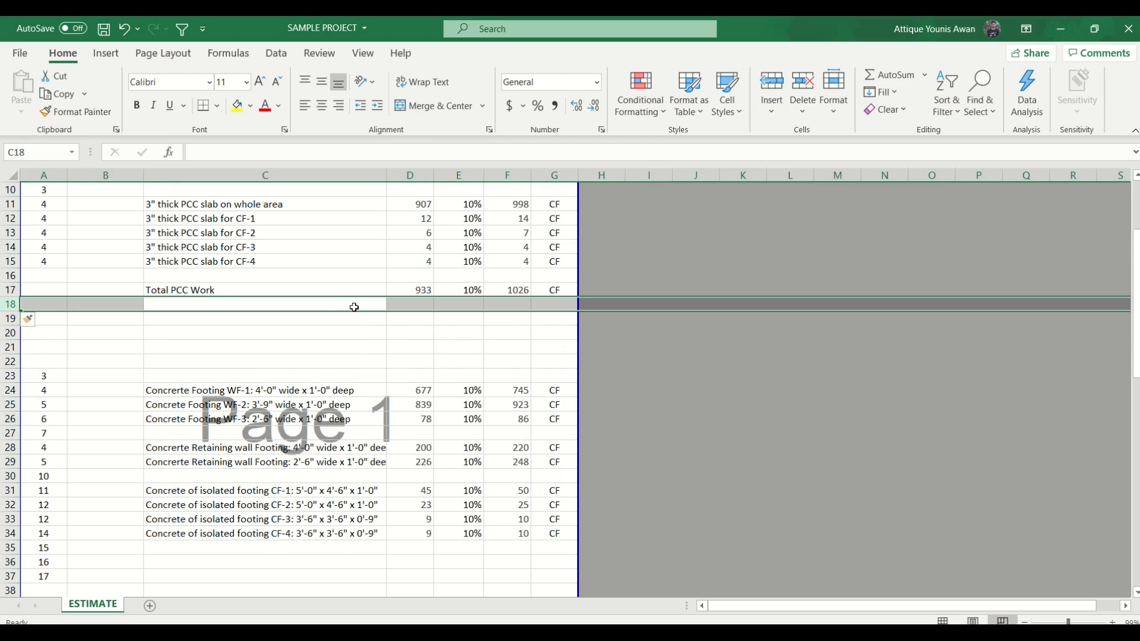
{"action": "key", "text": "ctrl+shift+plus"}
{"action": "key", "text": "ctrl+s"}
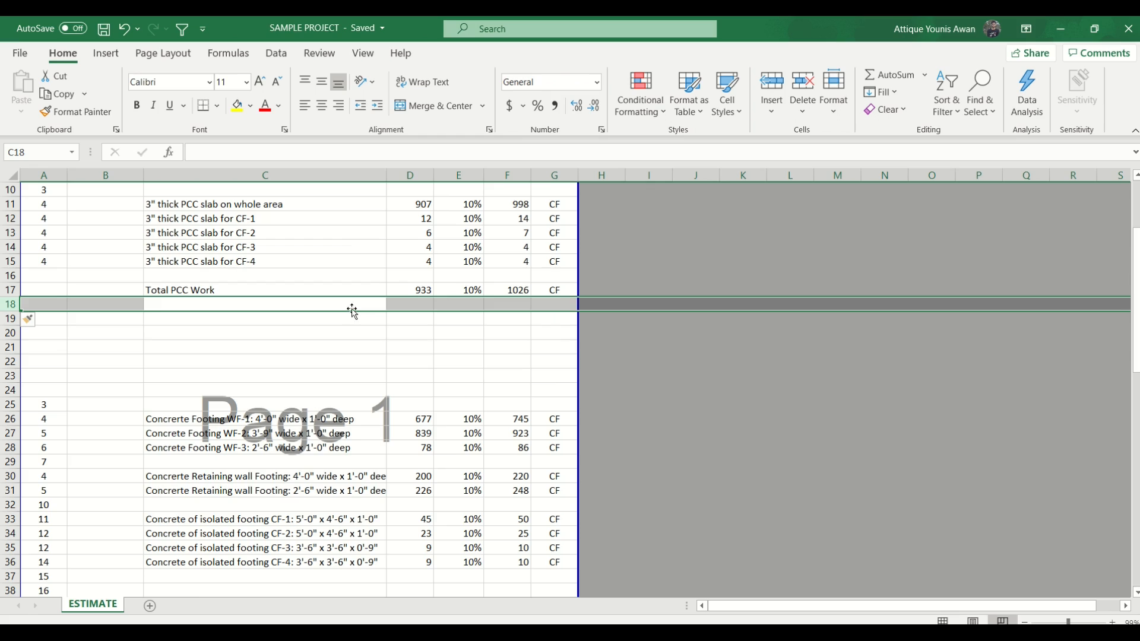
- List Cement, Sand and Aggregate in C18:C20 below Total PCC Work and right-align the three labels
{"action": "left_click", "coordinate": [354, 303]}
{"action": "type", "text": "Cement"}
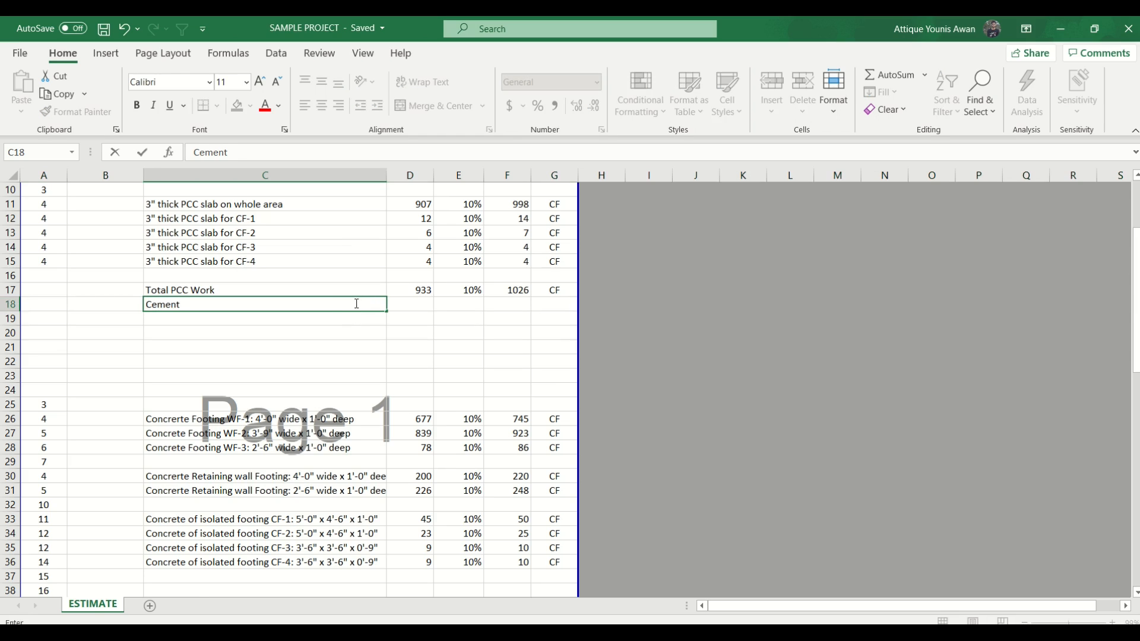
{"action": "key", "text": "Return"}
{"action": "type", "text": "Sand"}
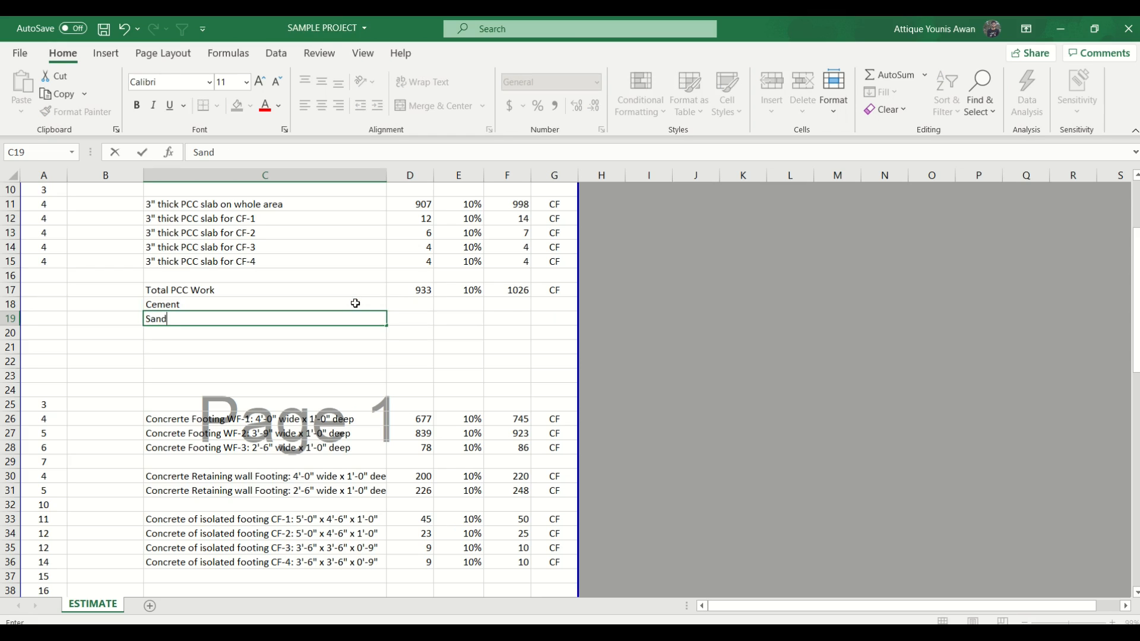
{"action": "key", "text": "Return"}
{"action": "type", "text": "Aggregate"}
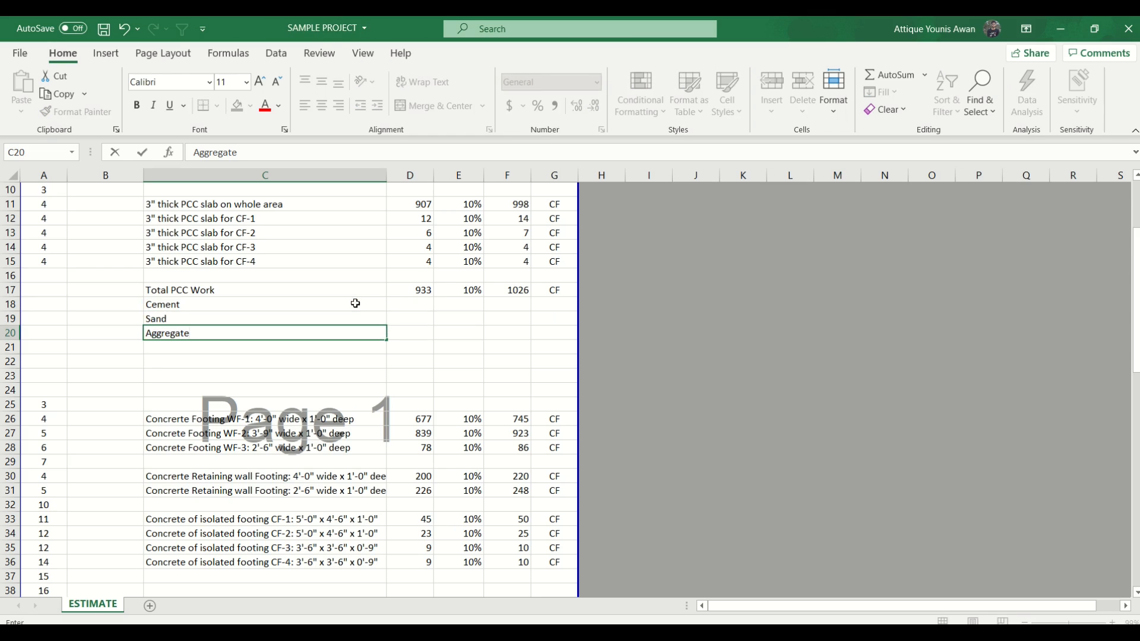
{"action": "key", "text": "Return"}
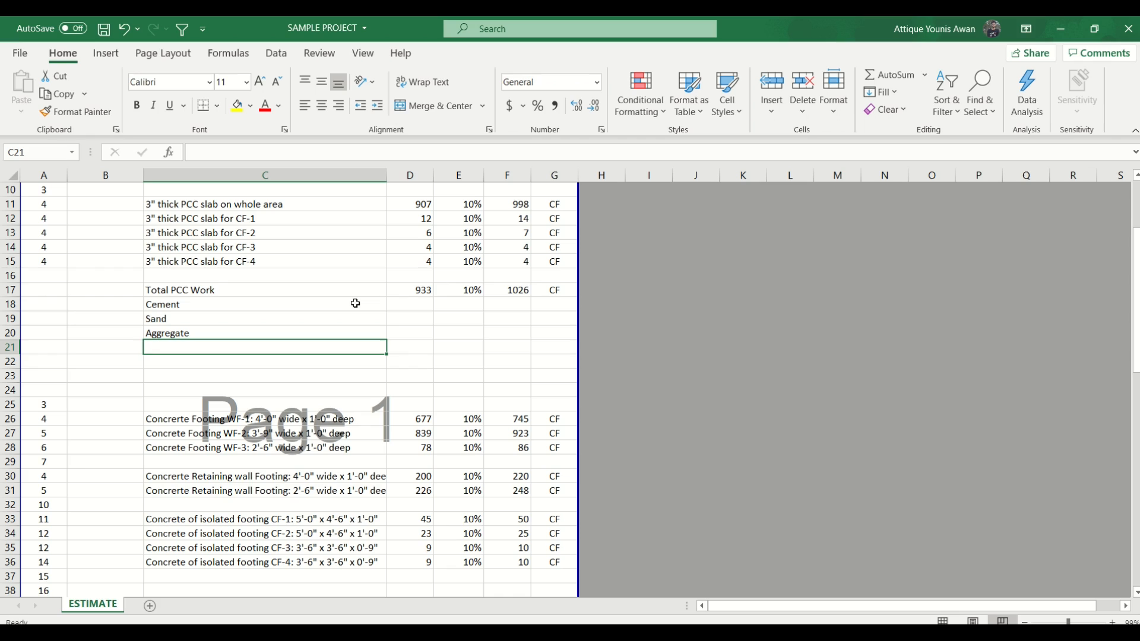
{"action": "left_click_drag", "start_coordinate": [355, 304], "coordinate": [351, 332]}
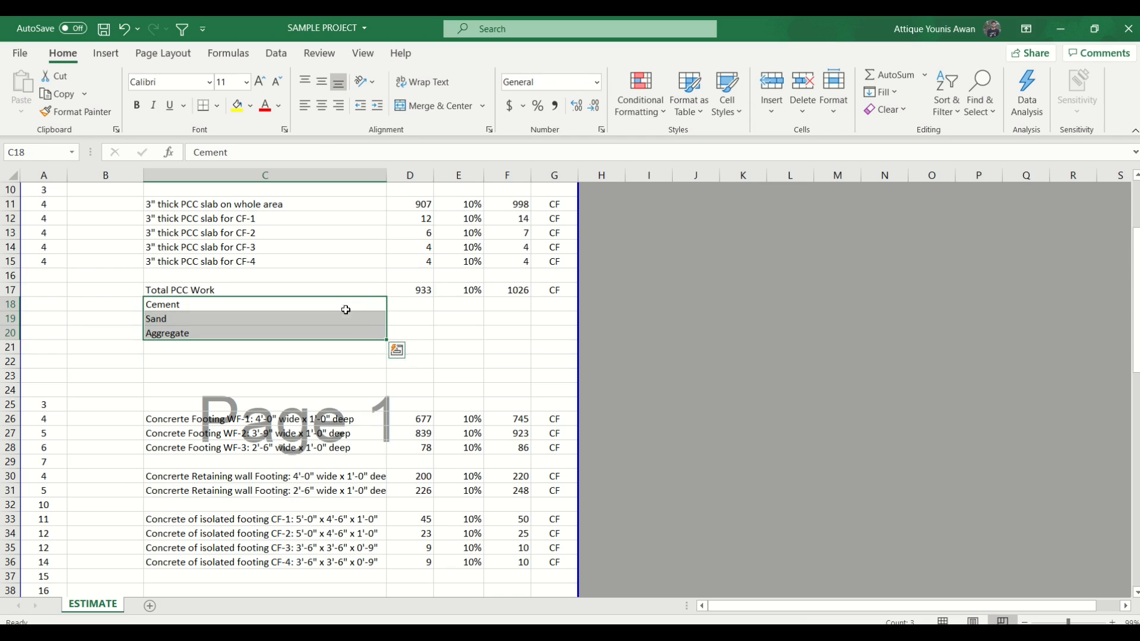
{"action": "left_click", "coordinate": [338, 105]}
- Enter BAGS as the unit for Cement in G18
{"action": "left_click", "coordinate": [409, 302]}
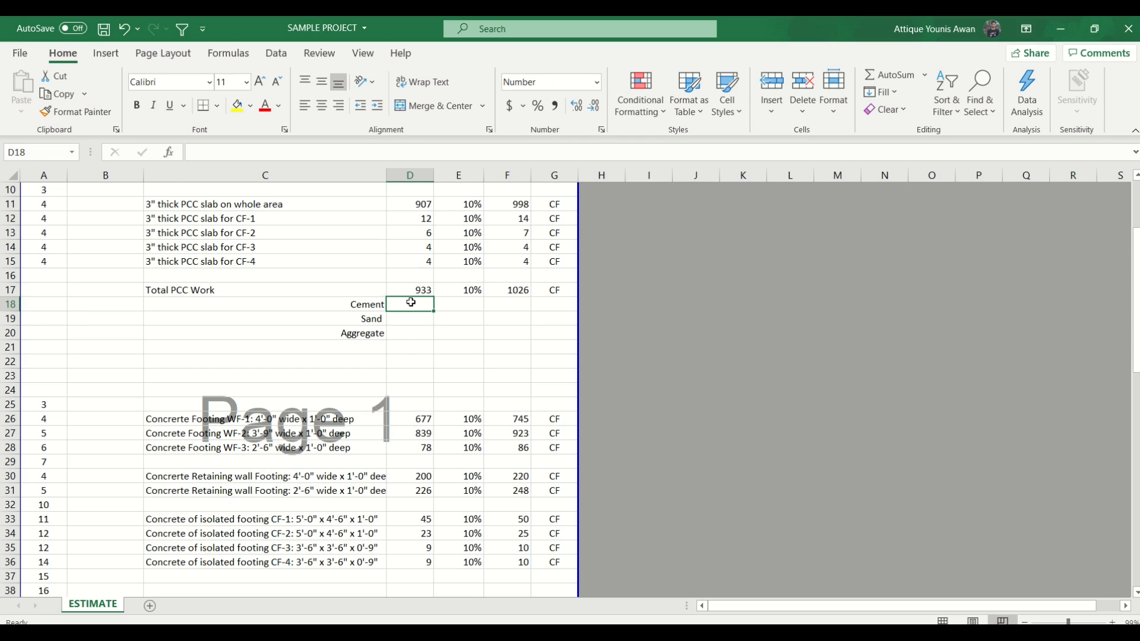
{"action": "key", "text": "Right"}
{"action": "key", "text": "Right"}
{"action": "key", "text": "Right"}
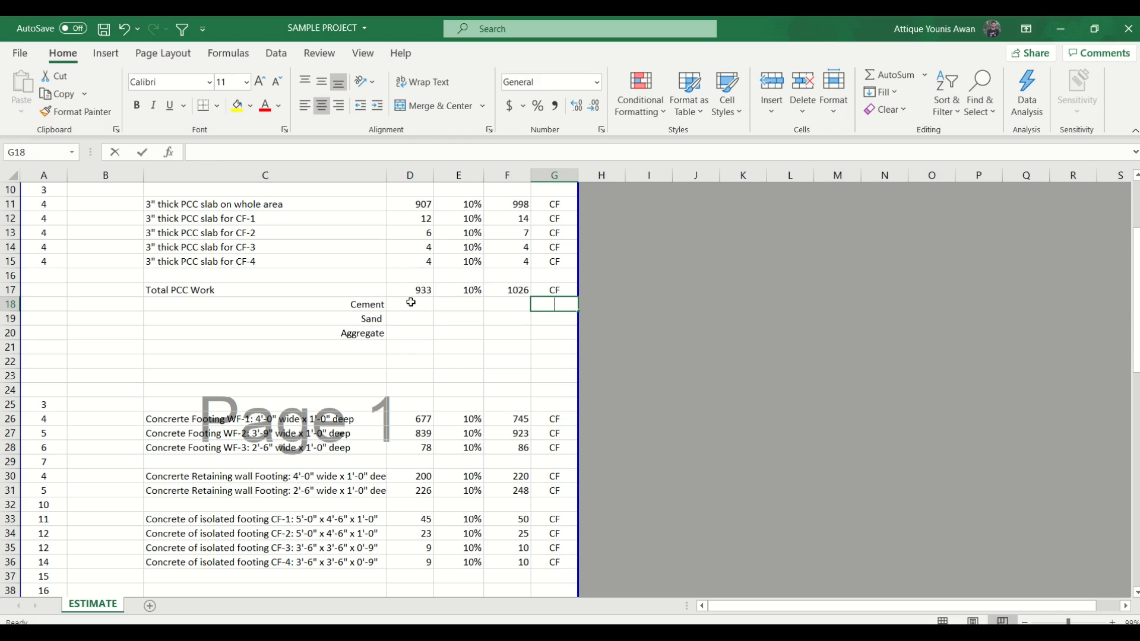
{"action": "type", "text": "bags"}
{"action": "key", "text": "BackSpace"}
{"action": "key", "text": "BackSpace"}
{"action": "key", "text": "BackSpace"}
{"action": "key", "text": "BackSpace"}
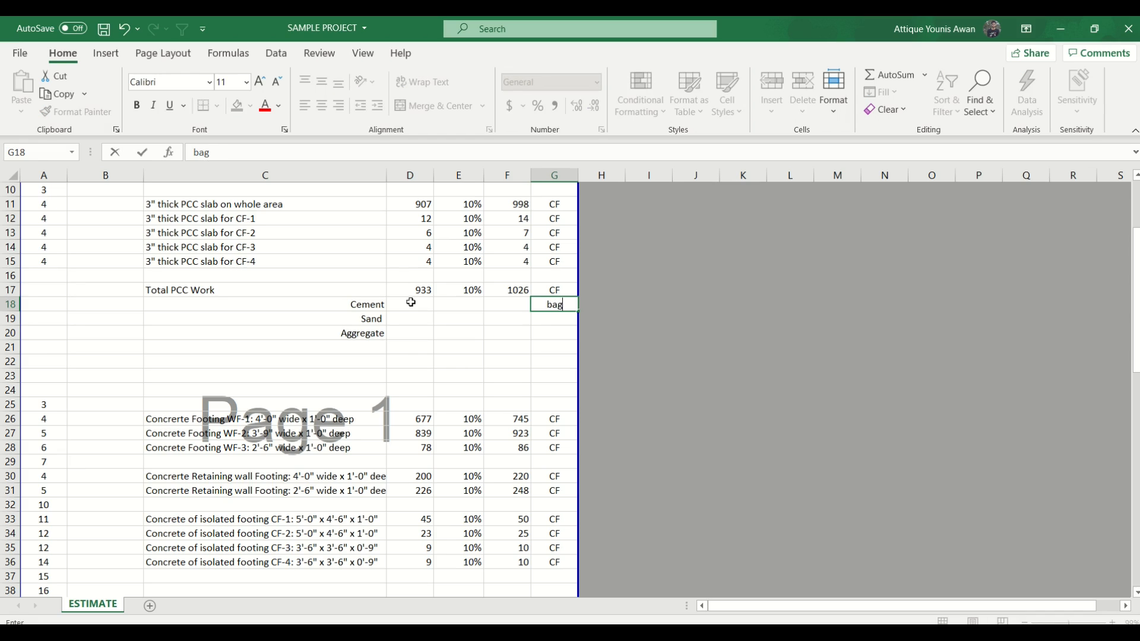
{"action": "type", "text": "BAGS"}
{"action": "key", "text": "Return"}
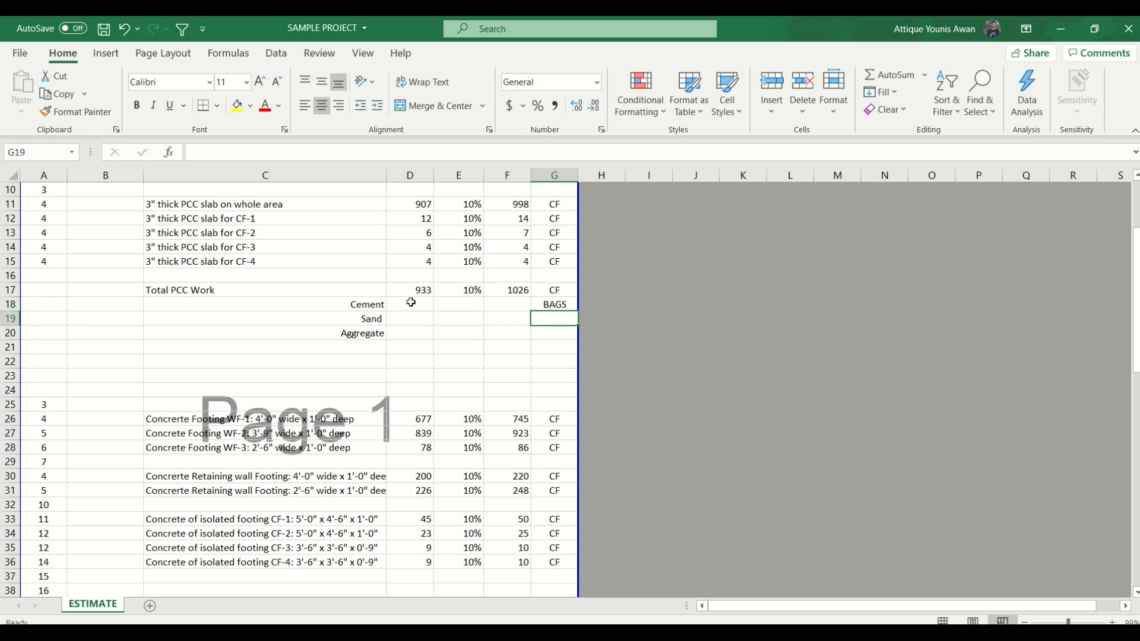
- Enter Sacra as the unit for both Sand and Aggregate in G19:G20
{"action": "type", "text": "Sacra"}
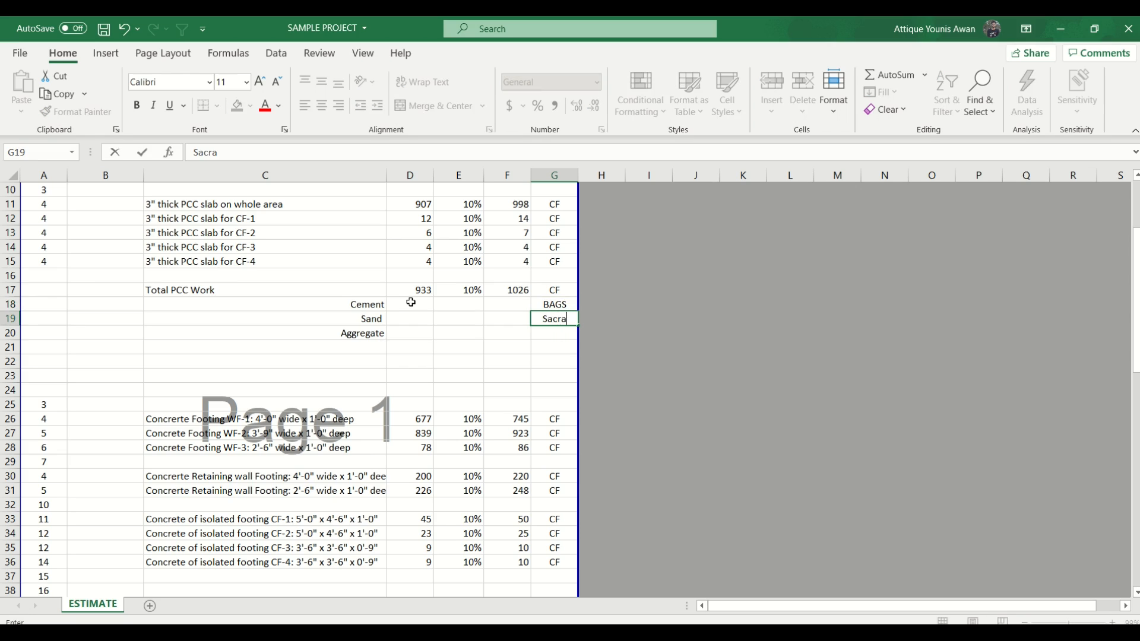
{"action": "key", "text": "Return"}
{"action": "type", "text": "Sacra"}
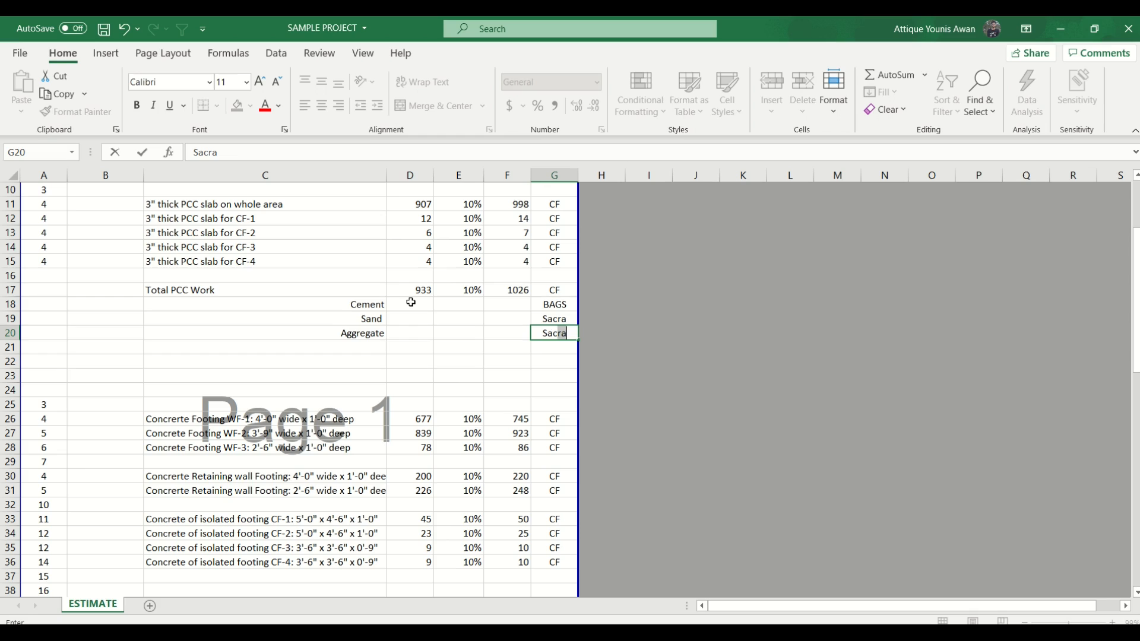
{"action": "key", "text": "Return"}
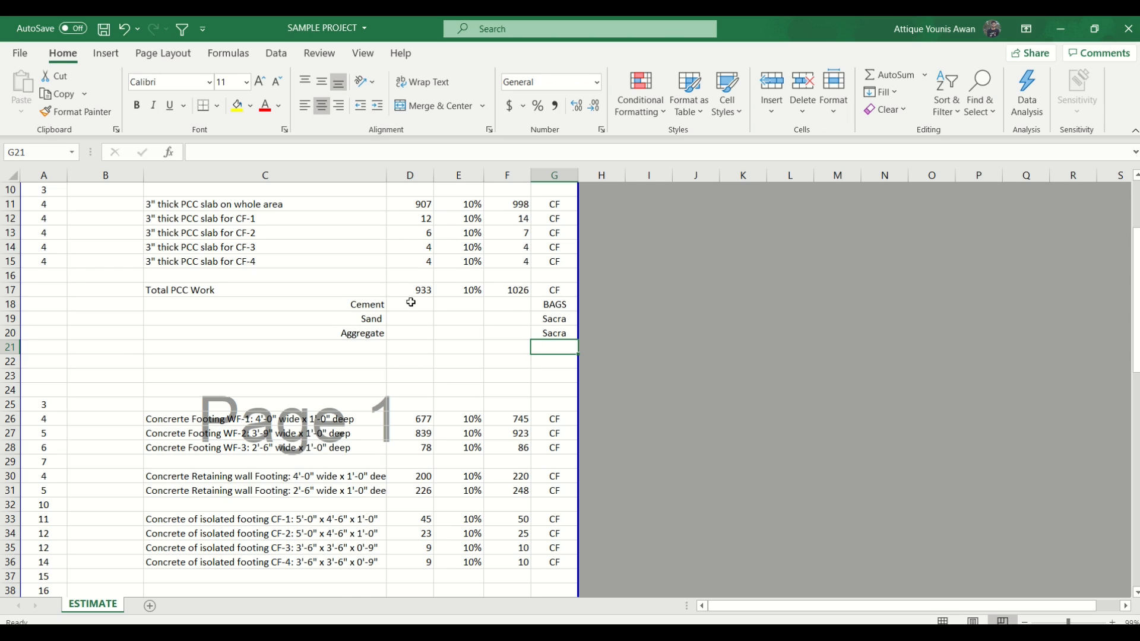
- Fill the 10% wastage factor from the Total PCC Work row down to Cement, Sand and Aggregate in E18:E20
{"action": "scroll", "coordinate": [411, 302], "scroll_direction": "up", "scroll_amount": 1}
{"action": "left_click_drag", "start_coordinate": [471, 332], "coordinate": [468, 374]}
{"action": "key", "text": "ctrl+d"}
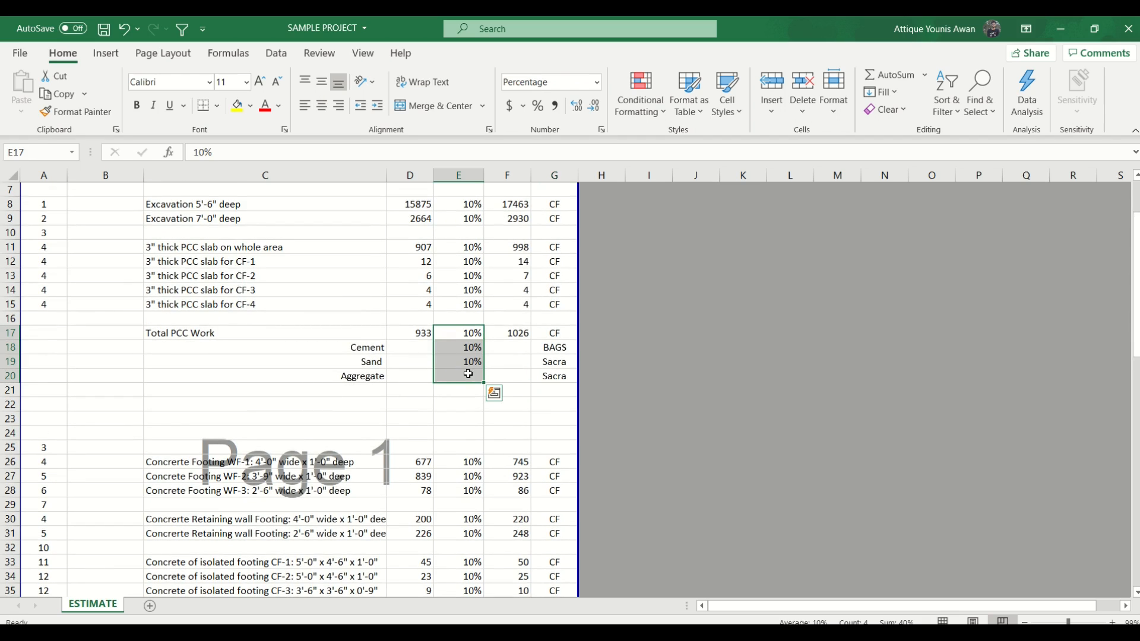
{"action": "left_click_drag", "start_coordinate": [556, 350], "coordinate": [558, 377]}
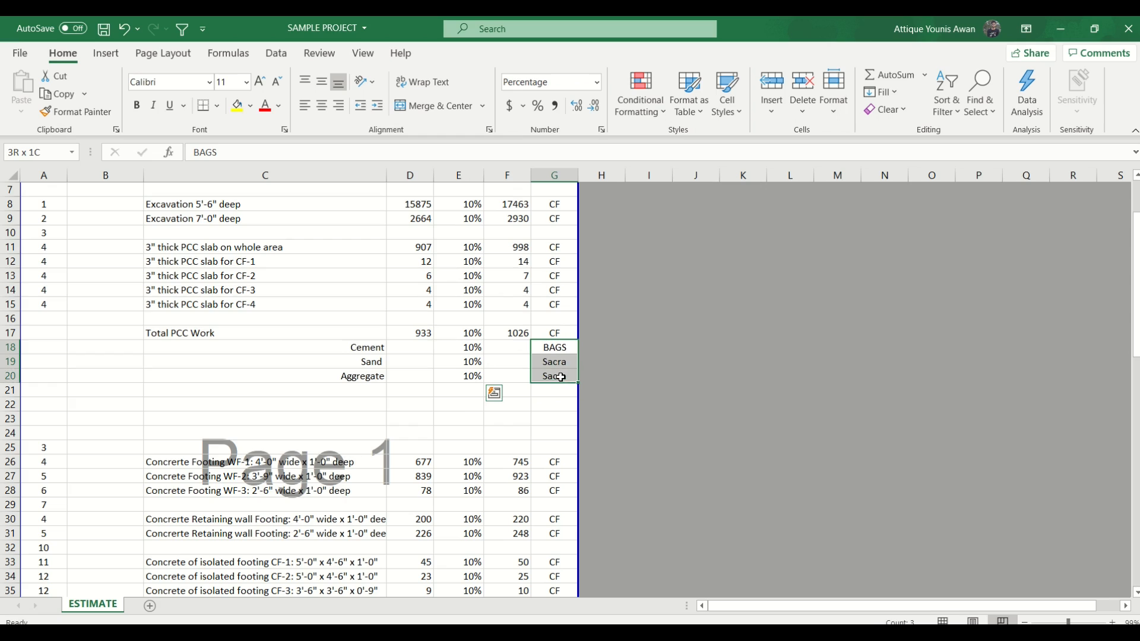
{"action": "left_click", "coordinate": [417, 349]}
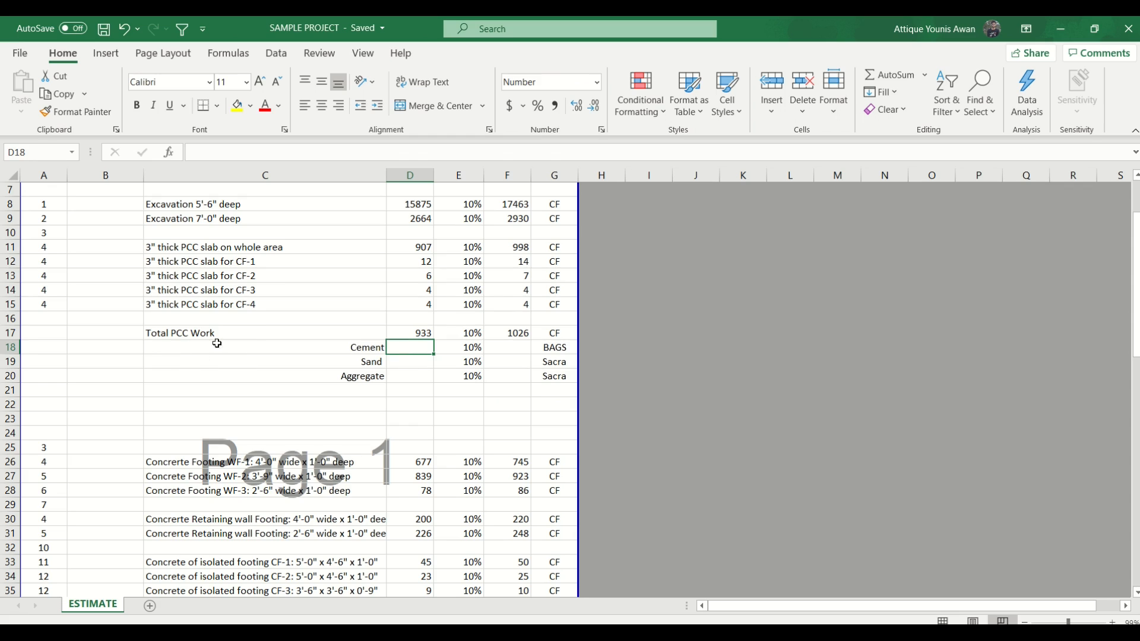
- Append the mix ratio (1:4:8) to the Total PCC Work label in C17
{"action": "double_click", "coordinate": [232, 330]}
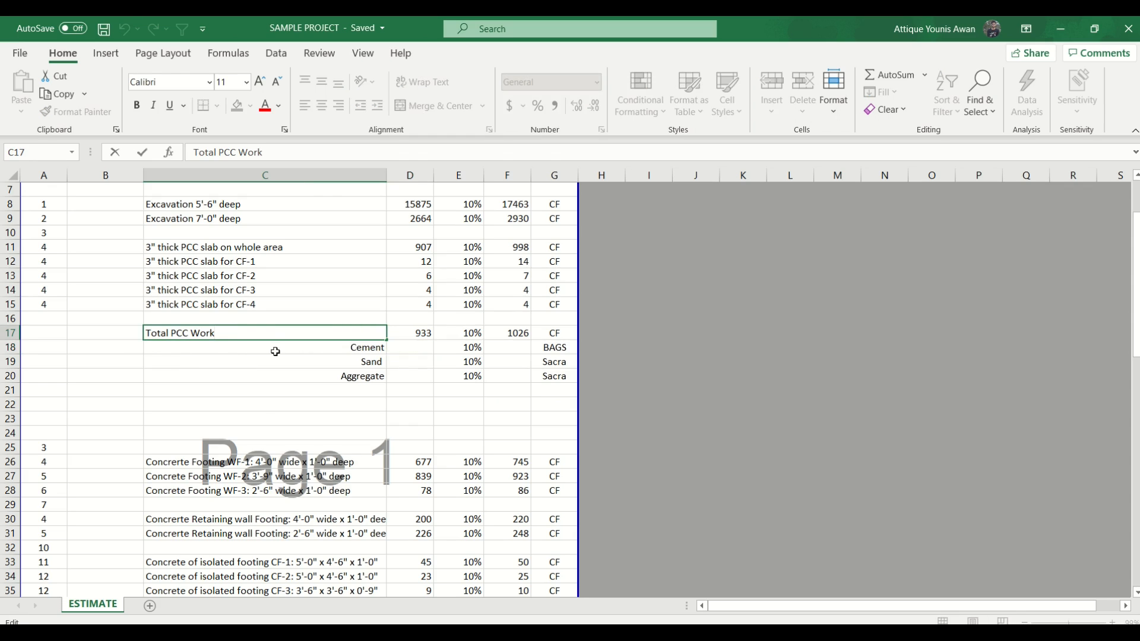
{"action": "type", "text": "(1:4:8)"}
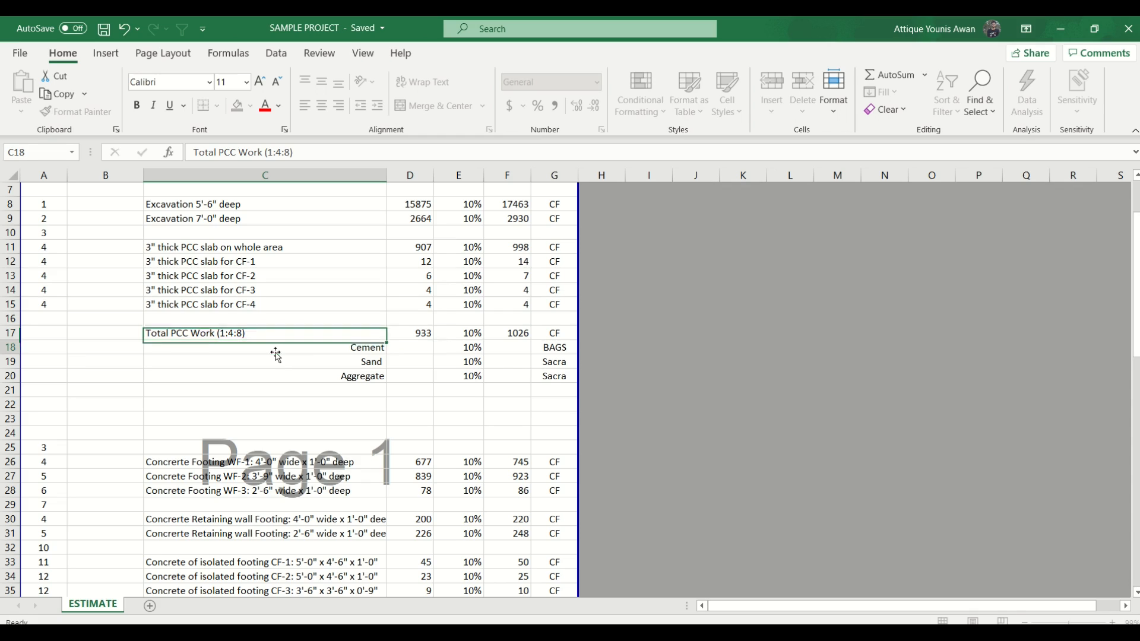
{"action": "left_click", "coordinate": [276, 352]}
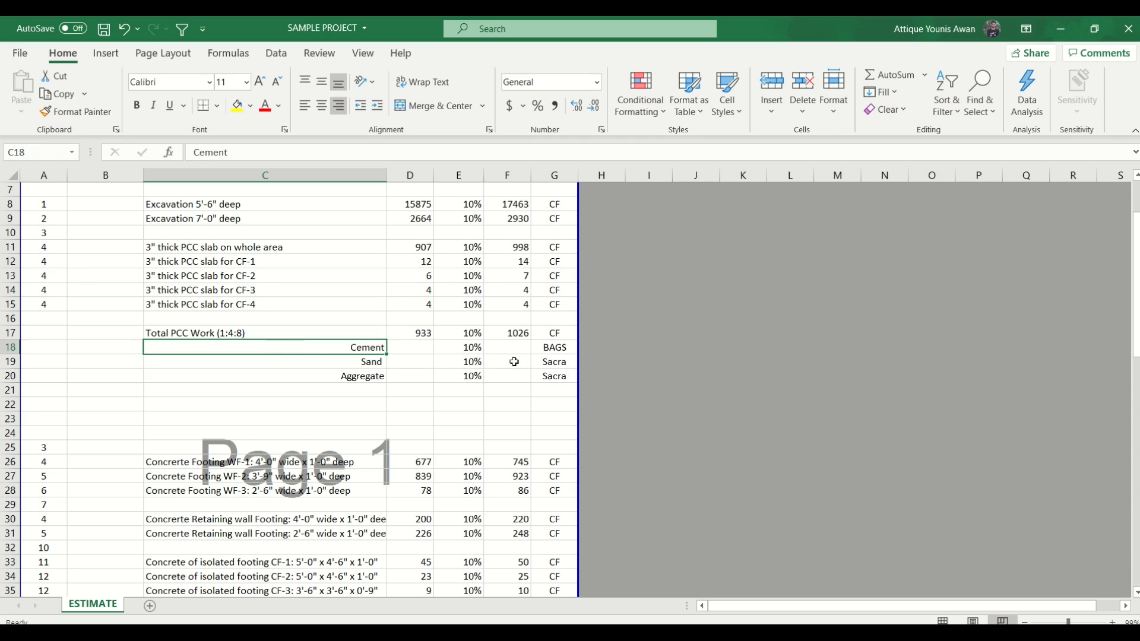
- Fill the quantity-with-wastage formula from F17 down to Cement, Sand and Aggregate in F18:F20
{"action": "left_click_drag", "start_coordinate": [516, 332], "coordinate": [519, 375]}
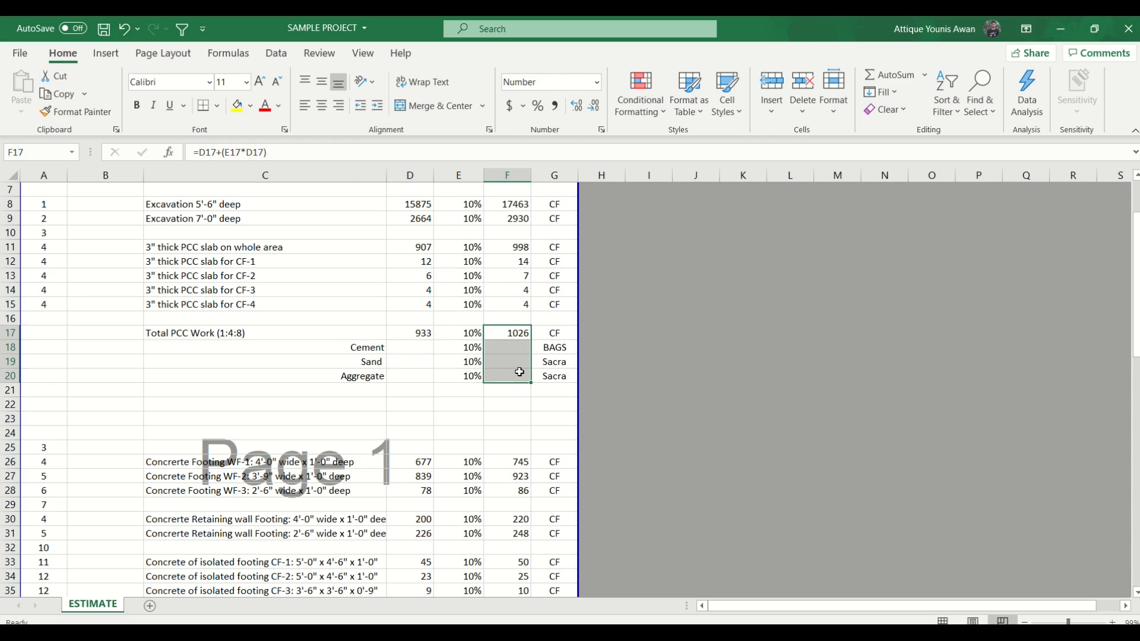
{"action": "key", "text": "ctrl+d"}
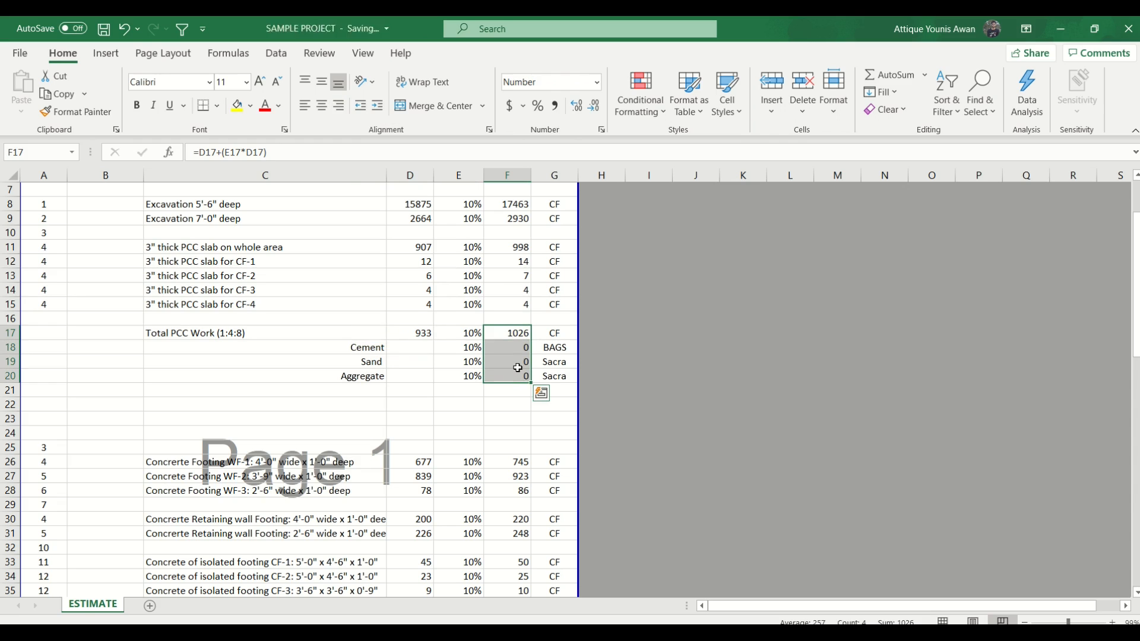
{"action": "left_click", "coordinate": [250, 335]}
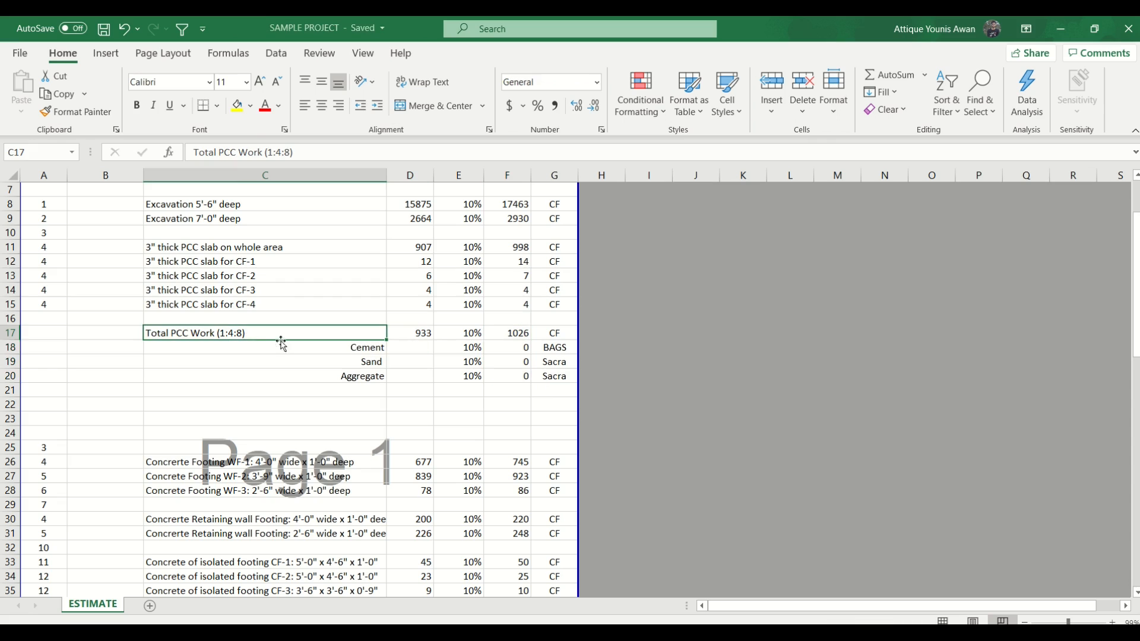
- Enter the Cement quantity formula =D17*1/13 in D18, taking one part in thirteen of the total PCC work
{"action": "left_click", "coordinate": [412, 350]}
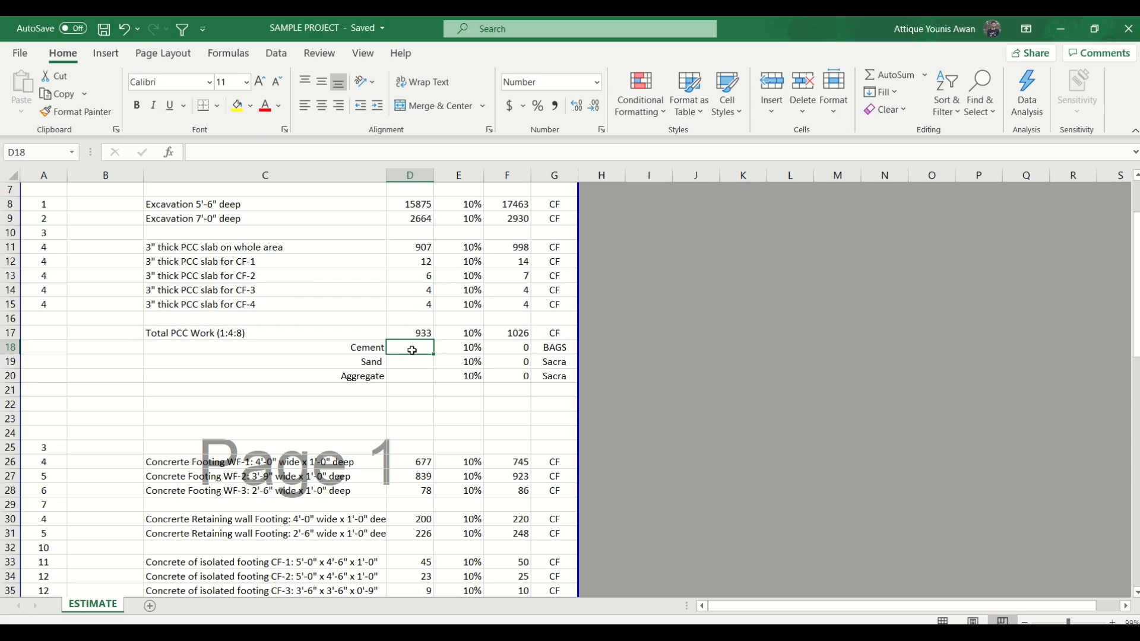
{"action": "type", "text": "="}
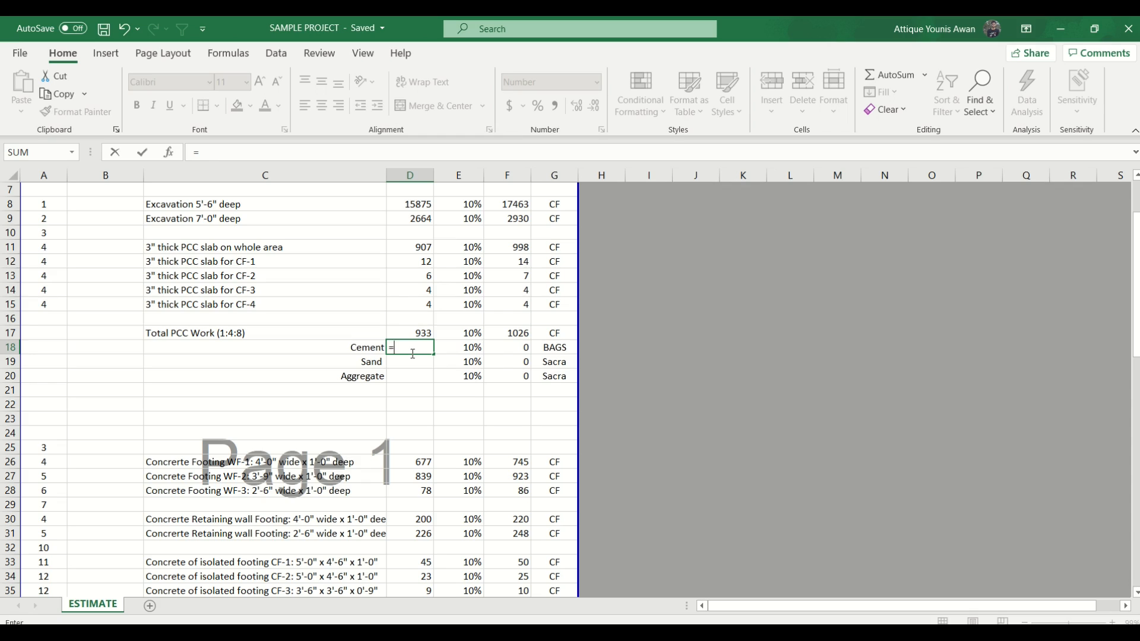
{"action": "key", "text": "Up"}
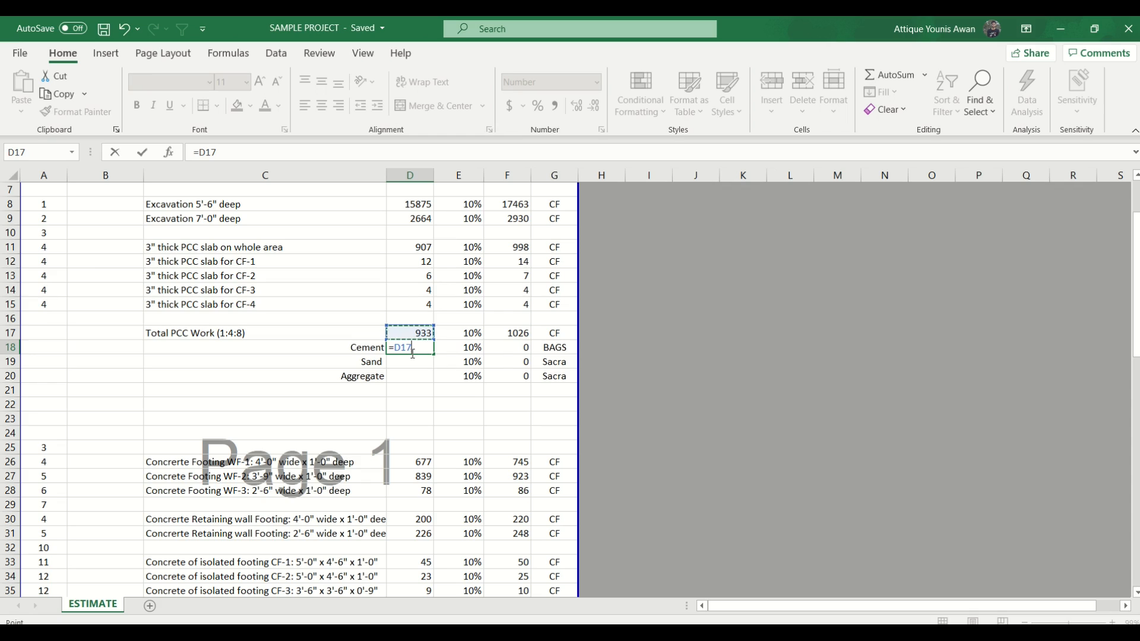
{"action": "type", "text": "*1/"}
{"action": "type", "text": "13"}
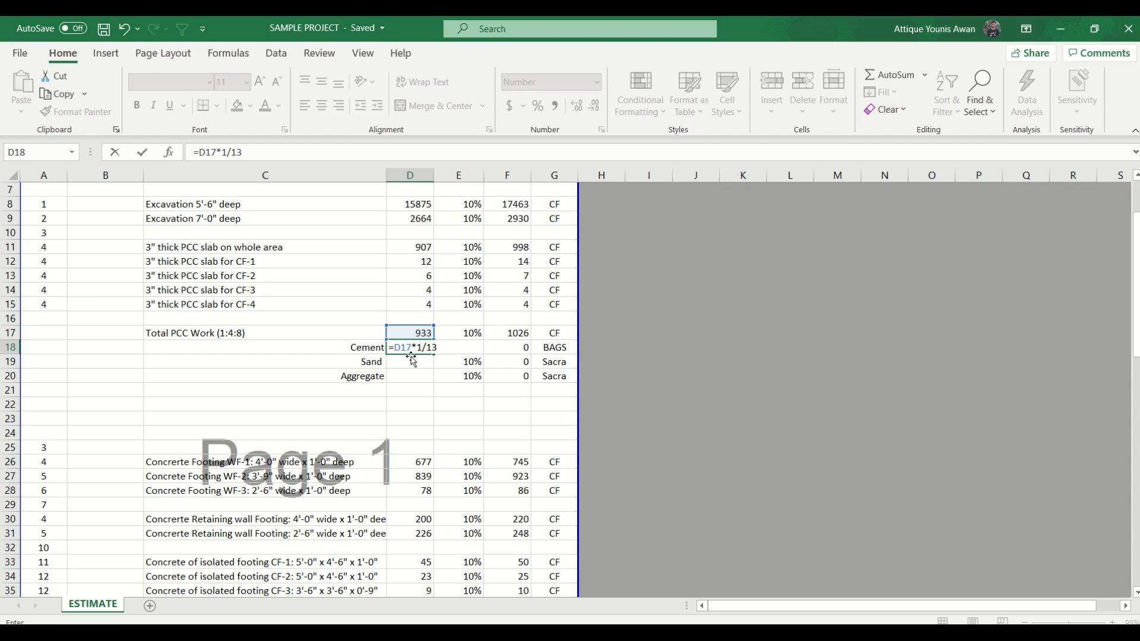
{"action": "key", "text": "Return"}
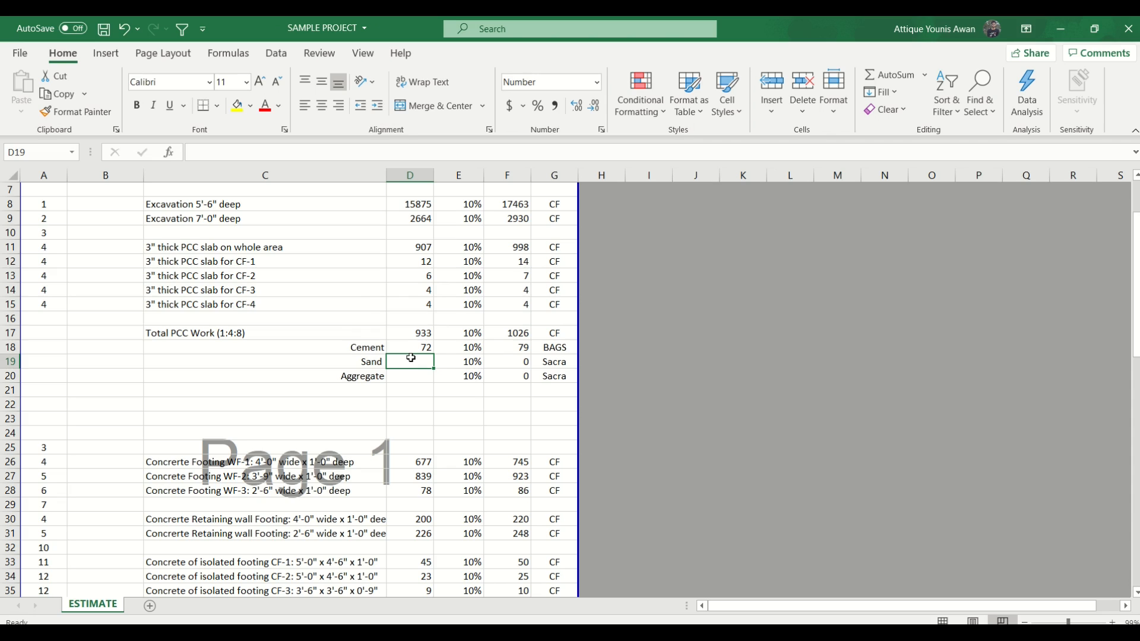
- Wrap the Cement formula in D18 in parentheses and divide it by 1.25, giving =(D17*1/13)/1.25
{"action": "left_click", "coordinate": [417, 349]}
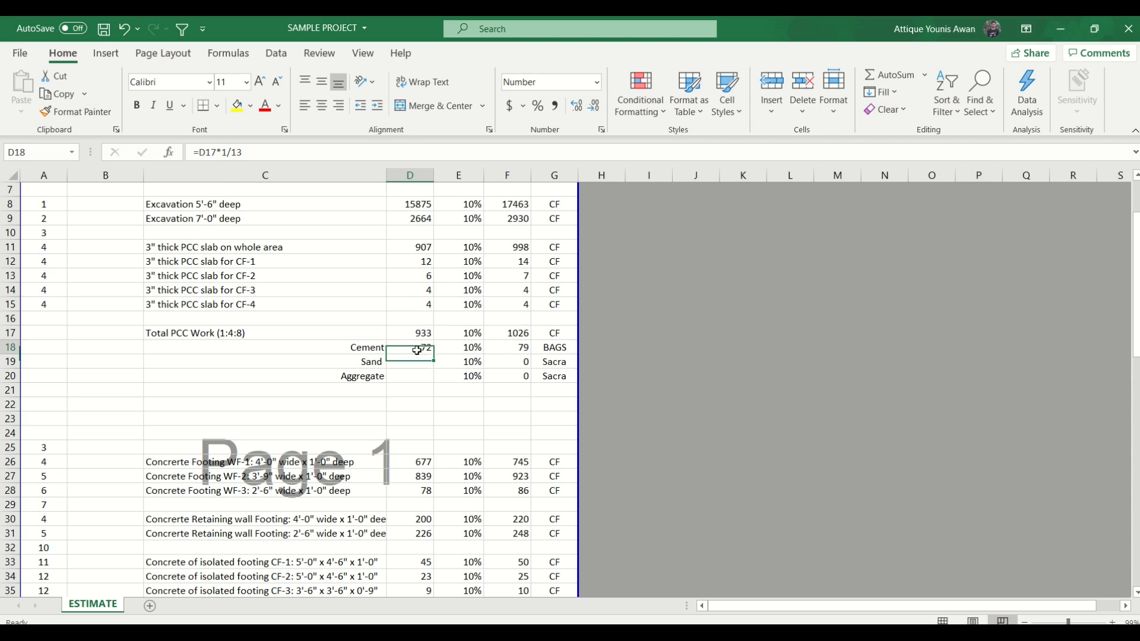
{"action": "left_click", "coordinate": [206, 153]}
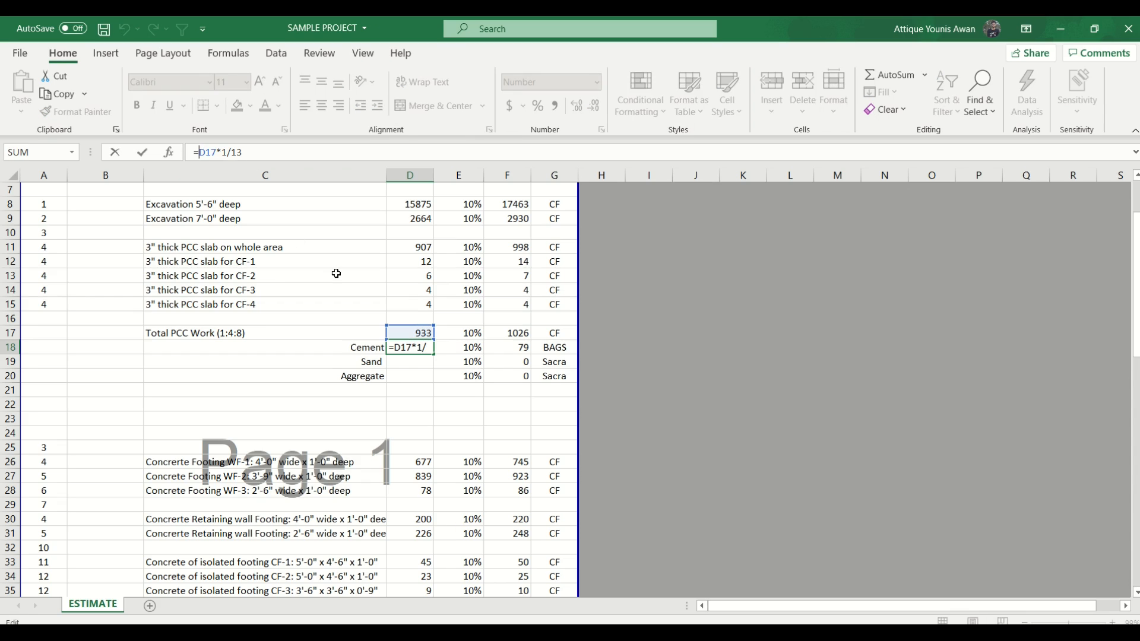
{"action": "type", "text": "("}
{"action": "key", "text": "End"}
{"action": "type", "text": ")"}
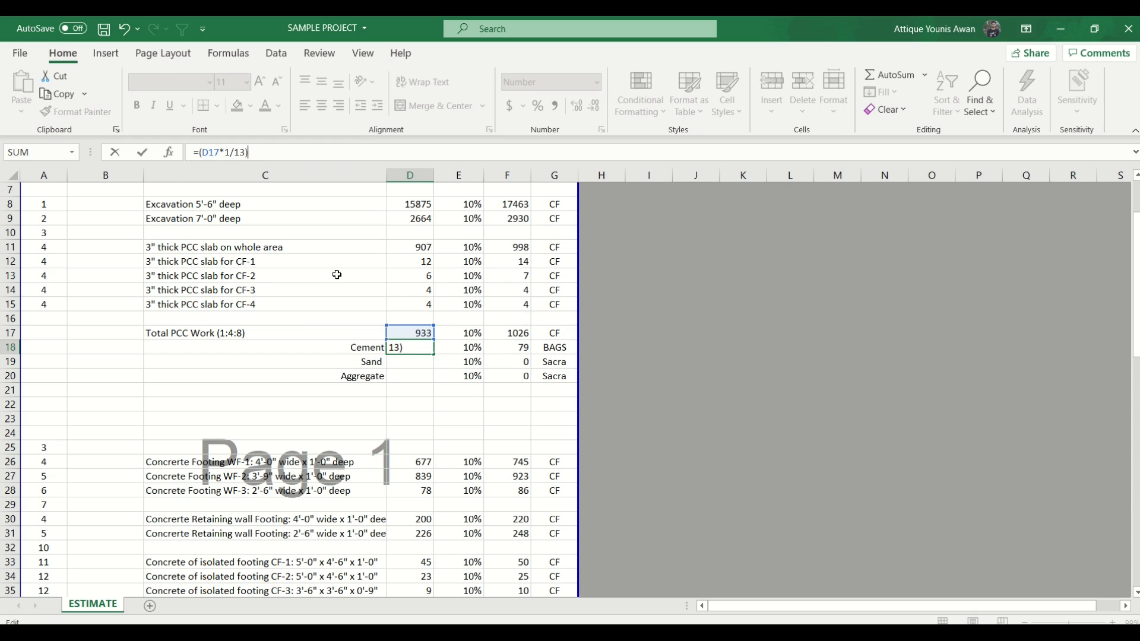
{"action": "type", "text": "/1.25"}
{"action": "key", "text": "Return"}
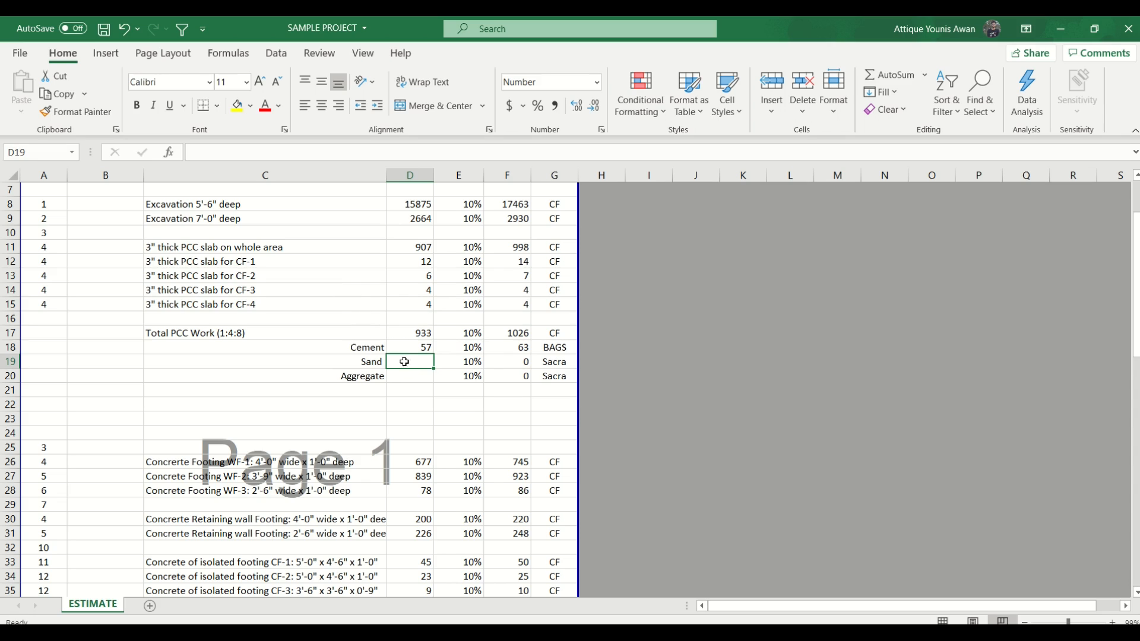
- Multiply the total PCC volume by 1.6 within the Cement formula in D18, giving =(1.6*D17*1/13)/1.25
{"action": "left_click_drag", "start_coordinate": [363, 344], "coordinate": [548, 350]}
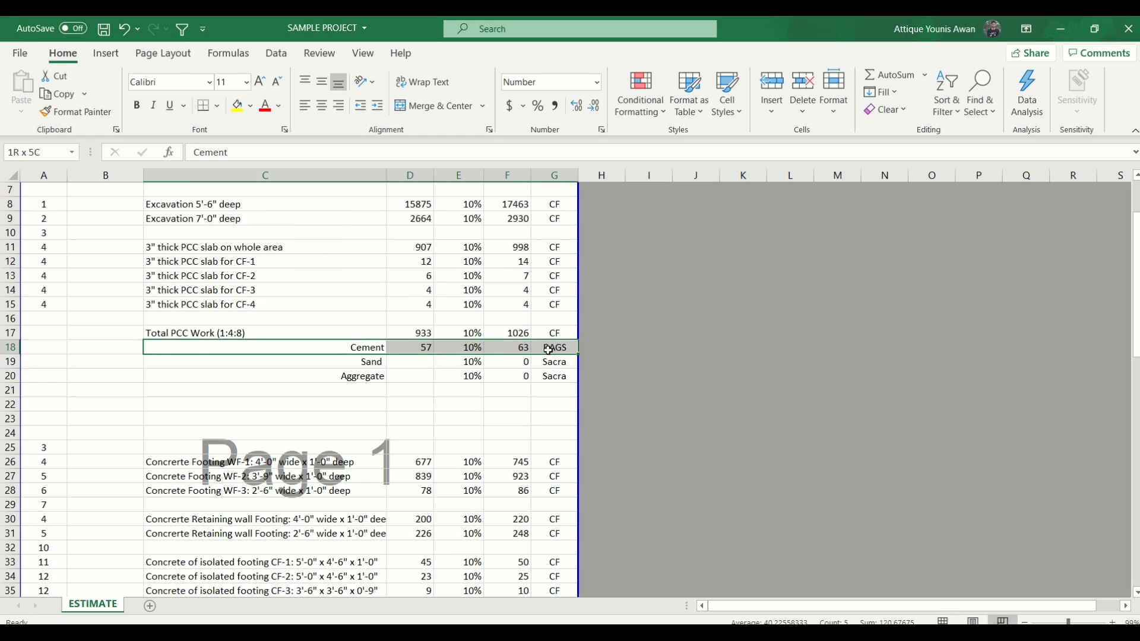
{"action": "left_click", "coordinate": [409, 348]}
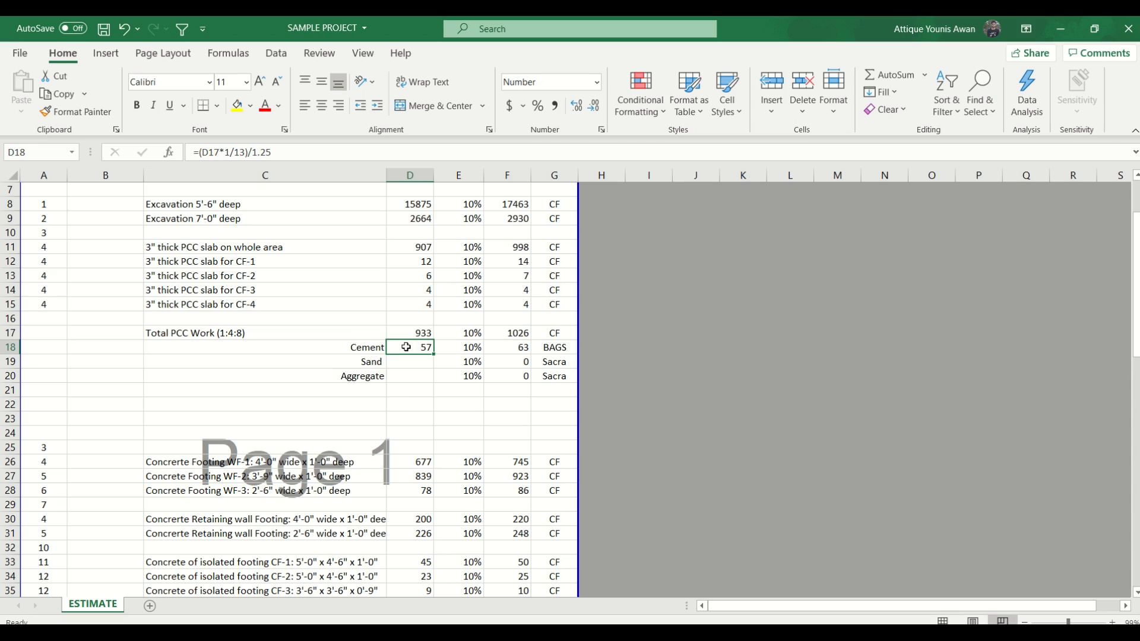
{"action": "left_click", "coordinate": [286, 154]}
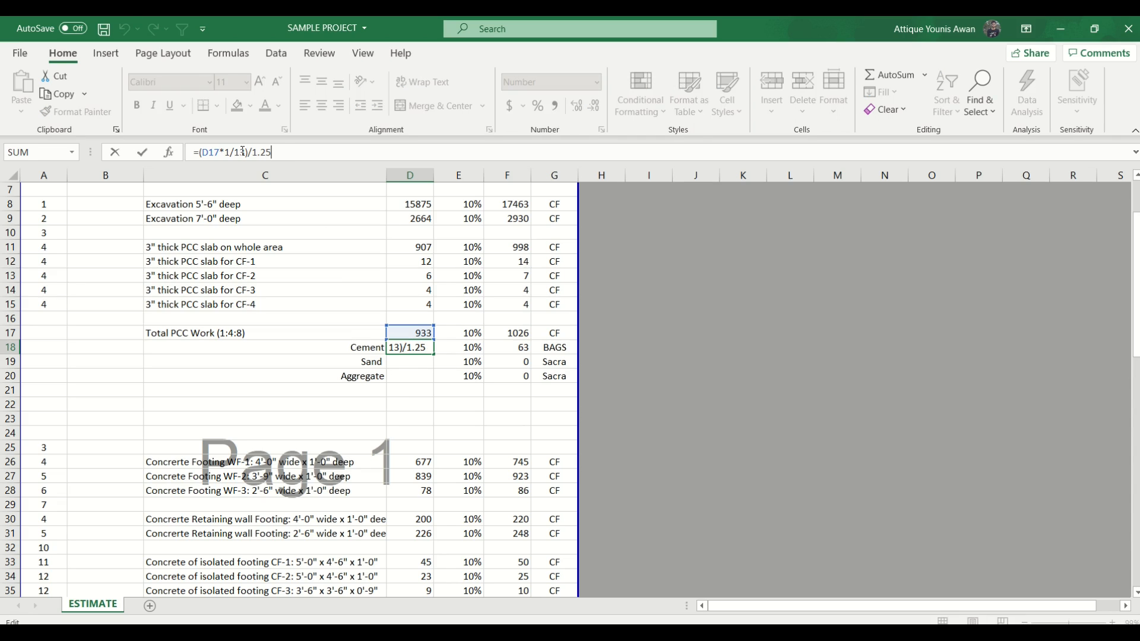
{"action": "left_click", "coordinate": [201, 153]}
{"action": "type", "text": "1.6*"}
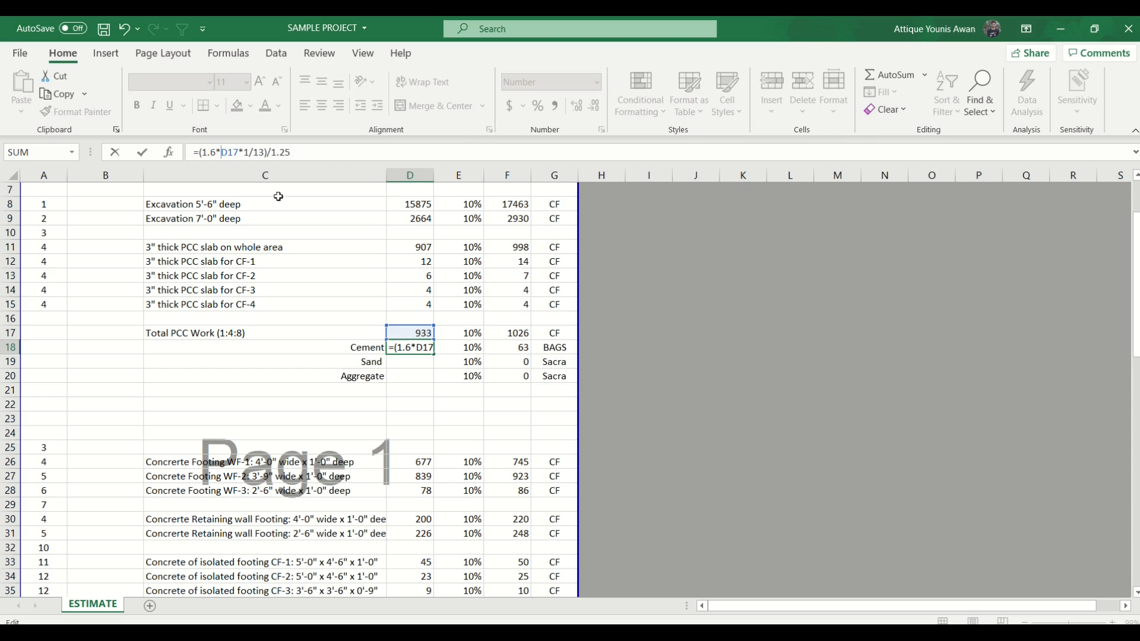
{"action": "key", "text": "Return"}
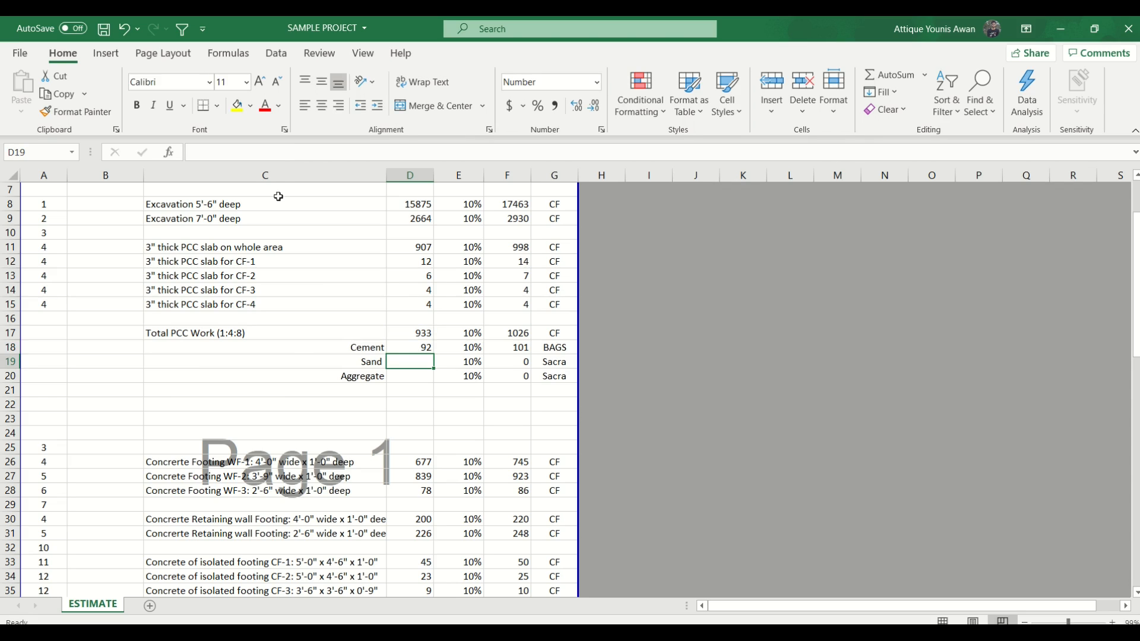
- Enter the note "40% to 60%" in C22 below the material rows
{"action": "left_click", "coordinate": [336, 406]}
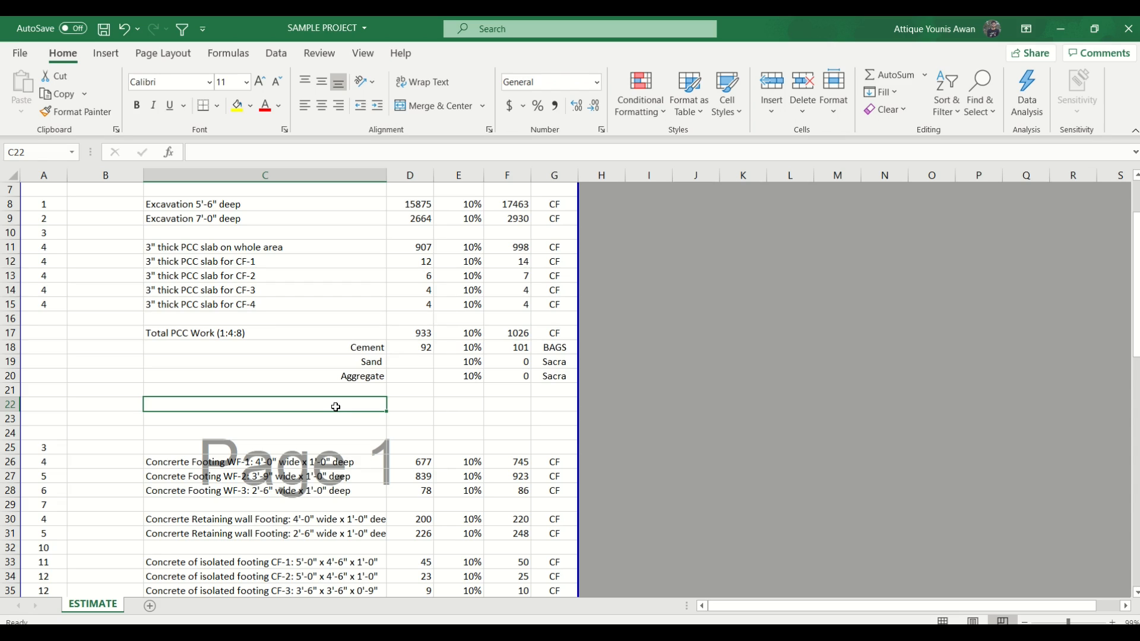
{"action": "type", "text": "4"}
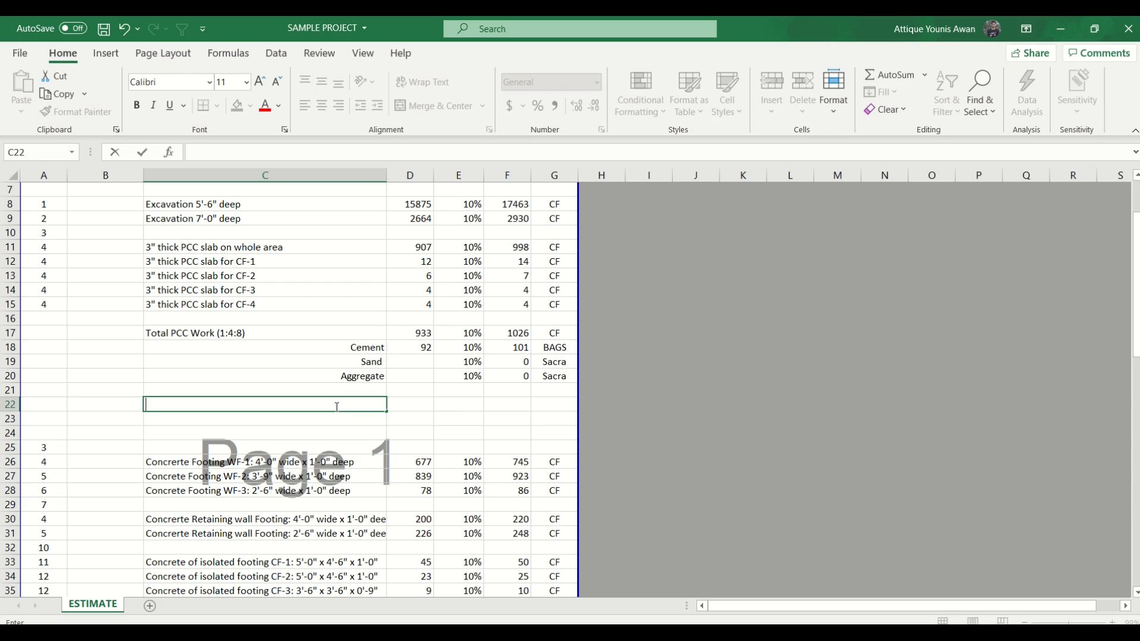
{"action": "type", "text": "0% to 60%"}
{"action": "key", "text": "Return"}
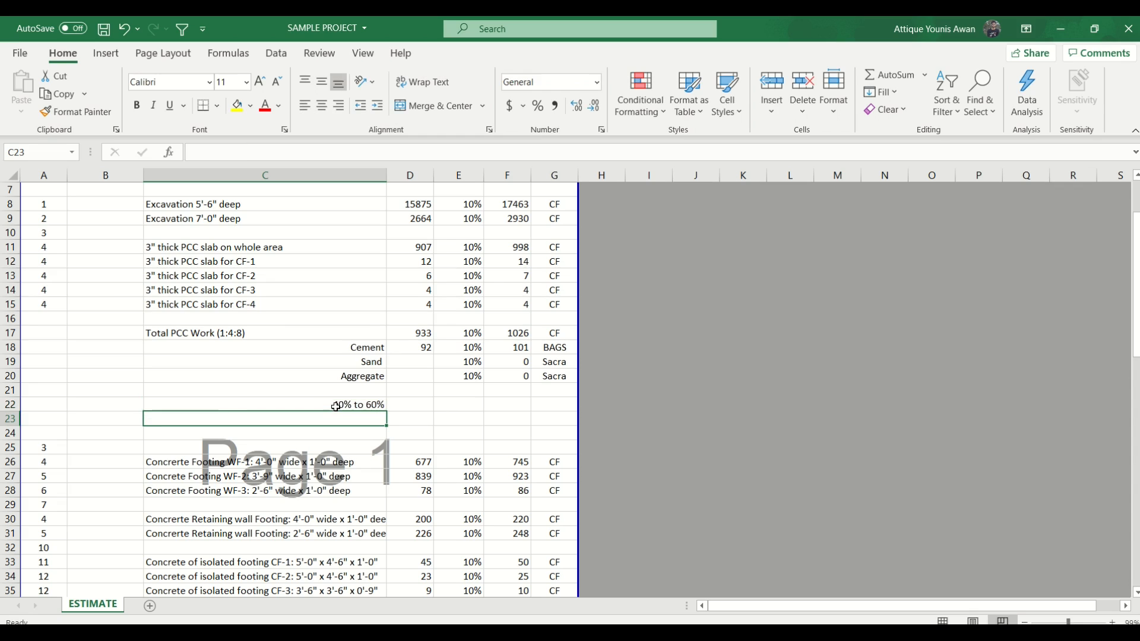
{"action": "left_click", "coordinate": [372, 399]}
{"action": "left_click", "coordinate": [420, 348]}
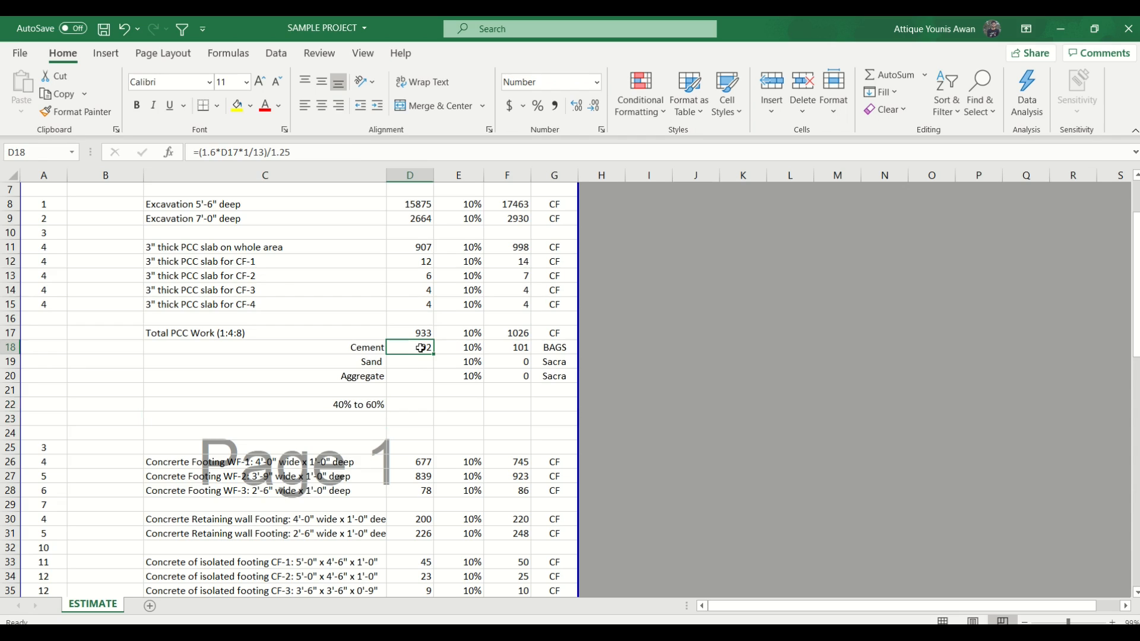
{"action": "left_click", "coordinate": [219, 152]}
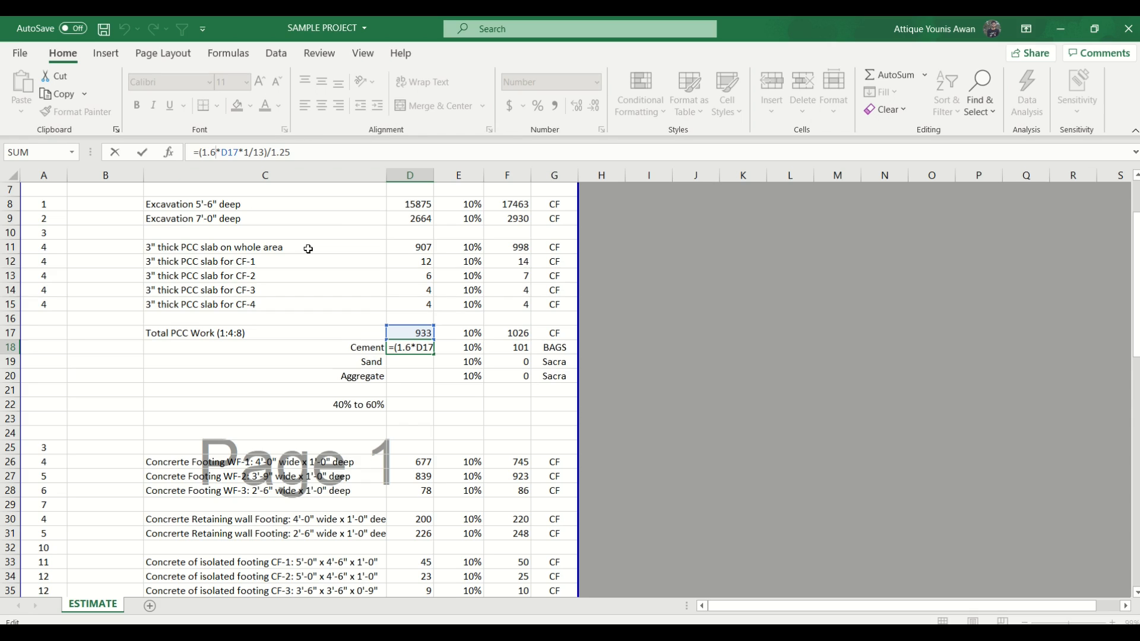
{"action": "key", "text": "Return"}
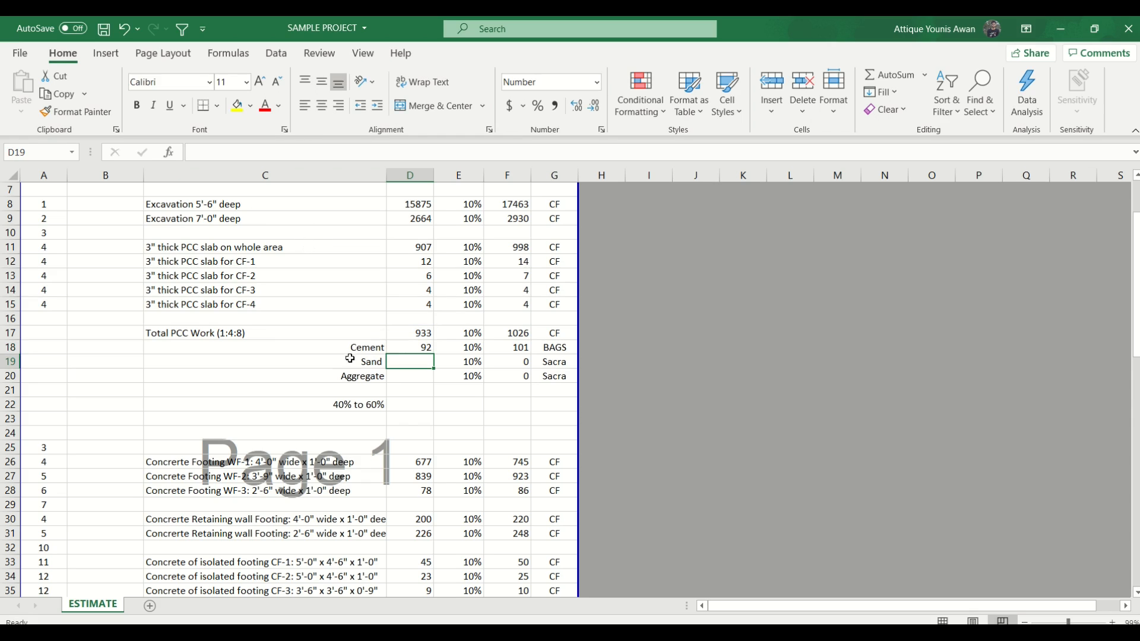
{"action": "left_click", "coordinate": [358, 404]}
{"action": "left_click_drag", "start_coordinate": [368, 350], "coordinate": [394, 375]}
- Enter the Sand quantity formula =(1.6*D17*4/13) in D19
{"action": "left_click", "coordinate": [410, 362]}
{"action": "type", "text": "="}
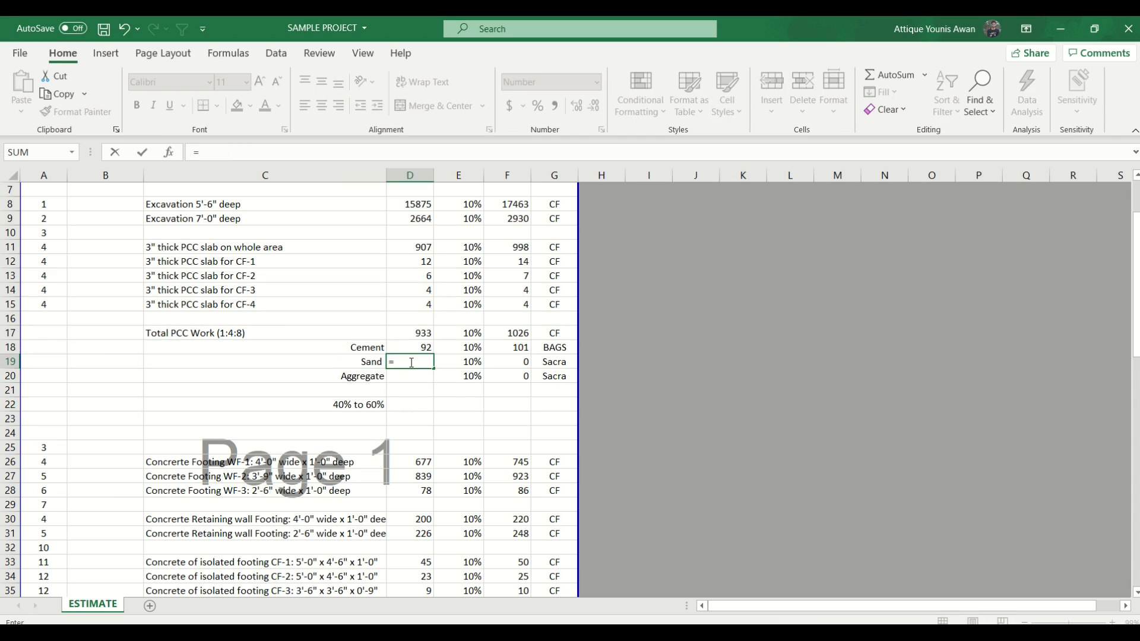
{"action": "key", "text": "Up"}
{"action": "key", "text": "Up"}
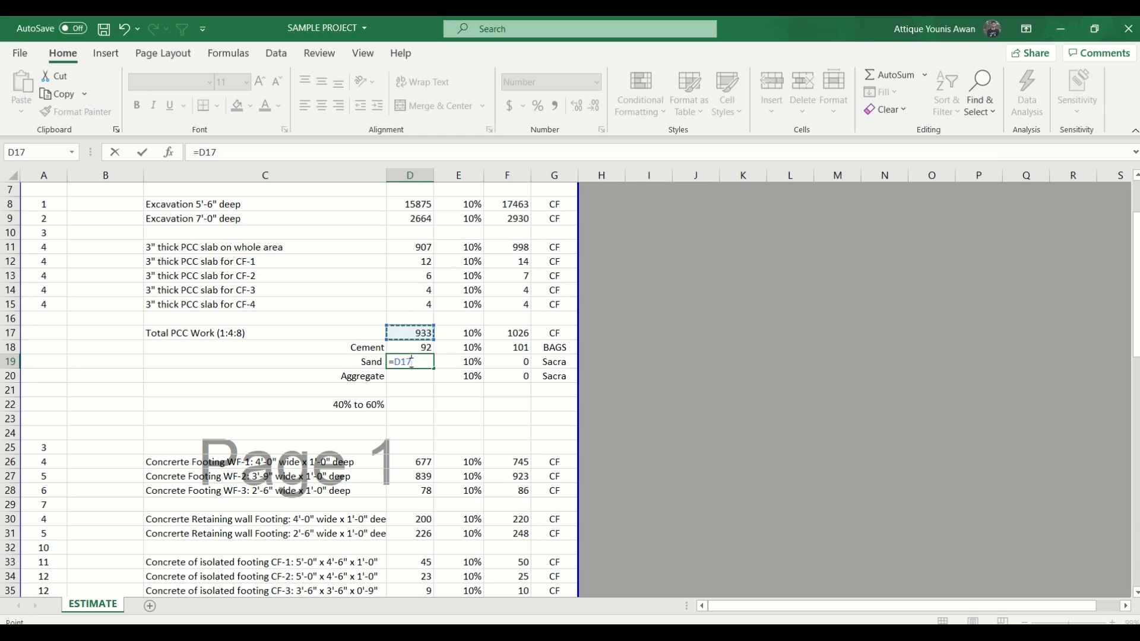
{"action": "key", "text": "BackSpace"}
{"action": "key", "text": "BackSpace"}
{"action": "key", "text": "BackSpace"}
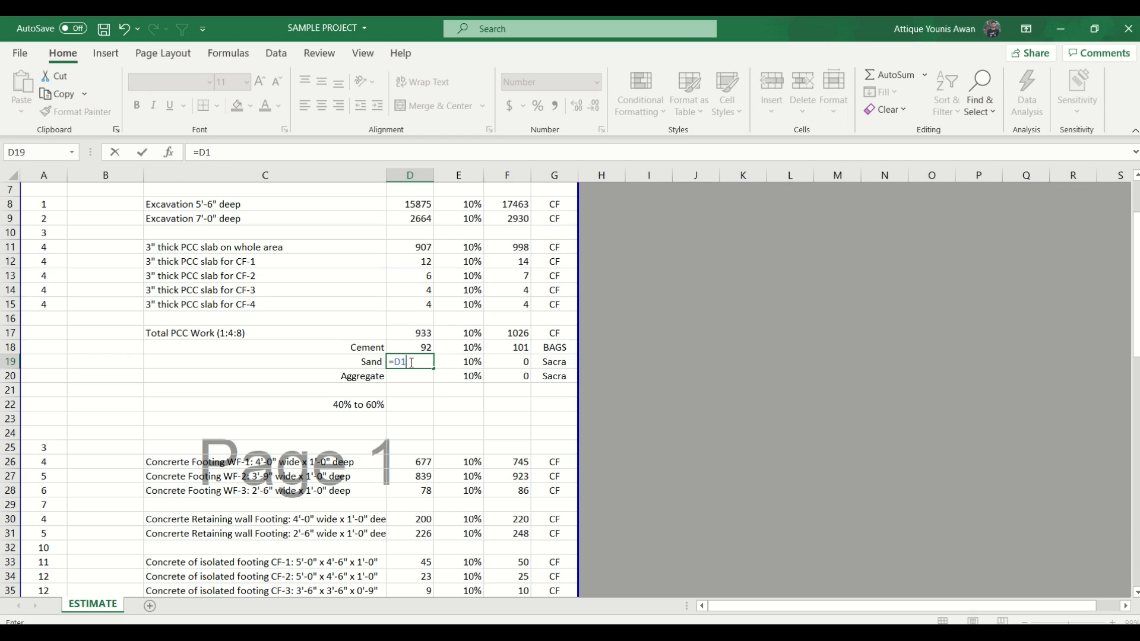
{"action": "type", "text": "(1.6*"}
{"action": "key", "text": "Up"}
{"action": "key", "text": "Up"}
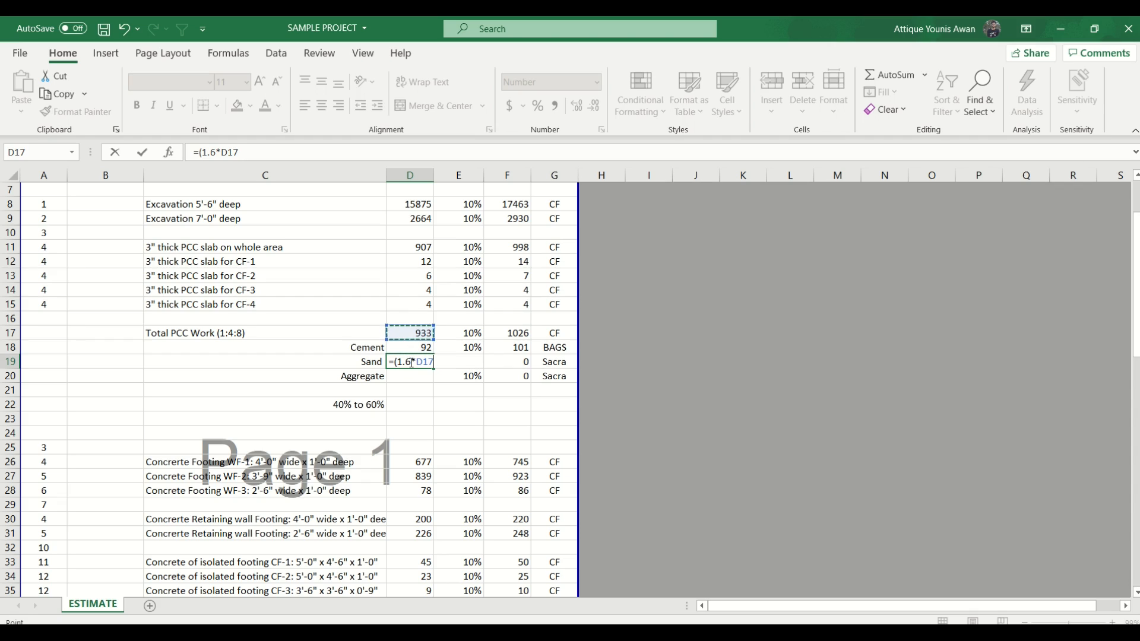
{"action": "type", "text": "*4/13)"}
{"action": "key", "text": "Return"}
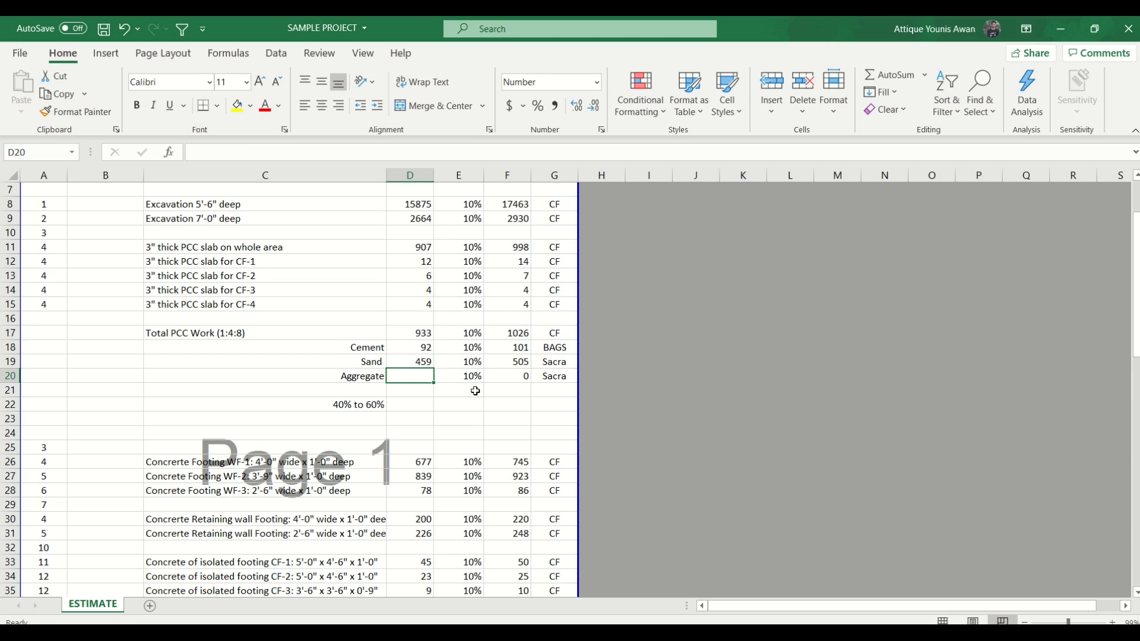
- Divide the Sand formula in D19 by 100 to convert the quantity to Sacra
{"action": "left_click", "coordinate": [427, 362]}
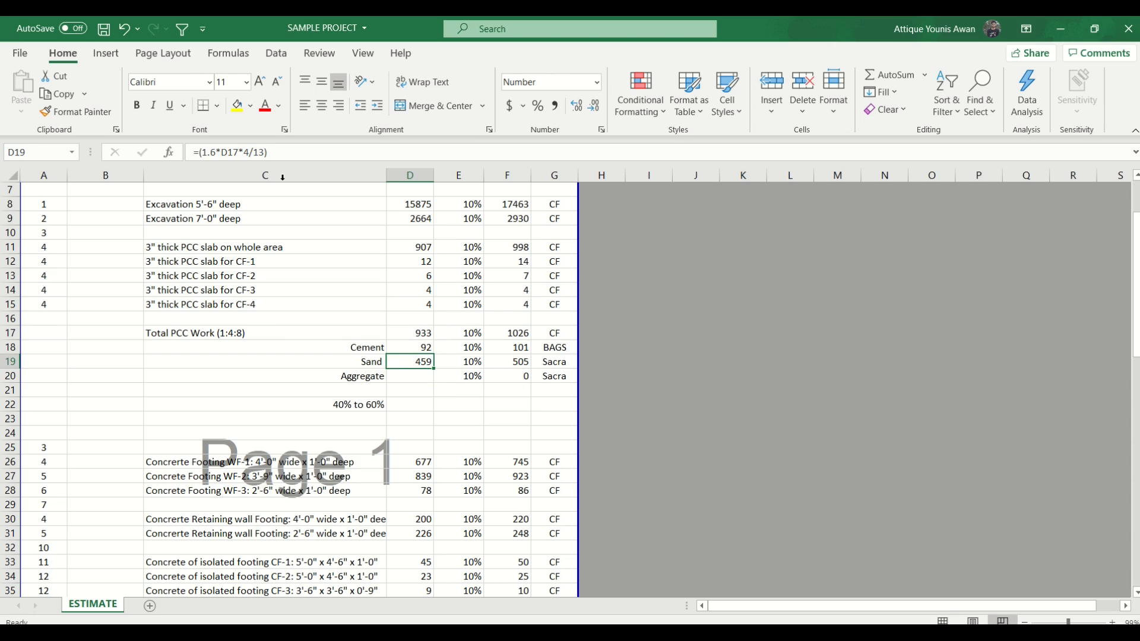
{"action": "left_click", "coordinate": [288, 151]}
{"action": "type", "text": "/"}
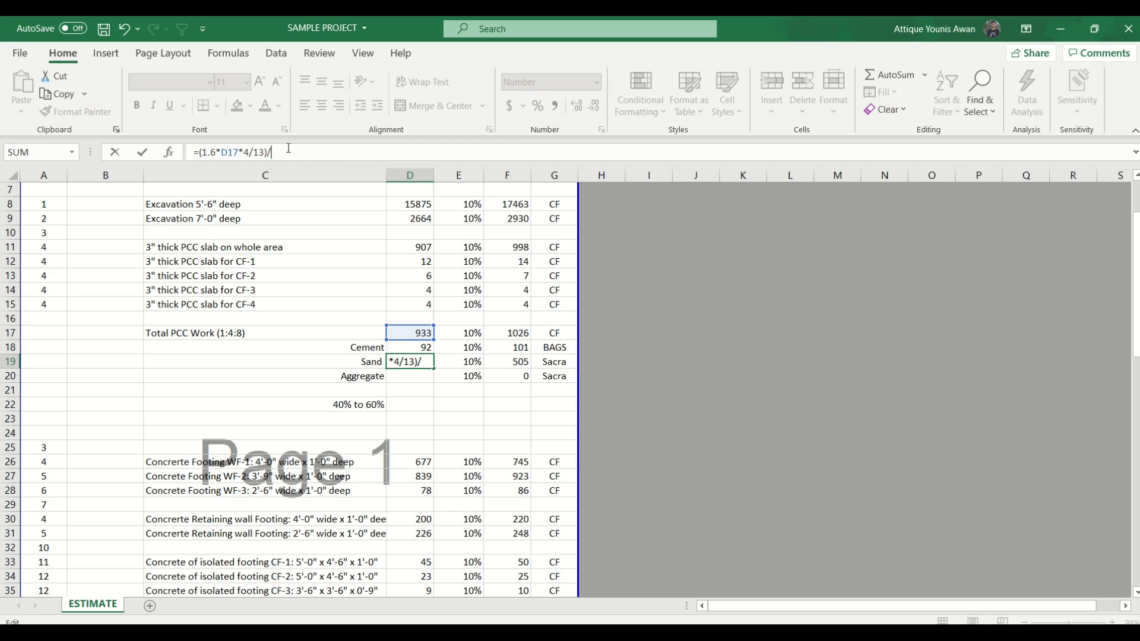
{"action": "type", "text": "100"}
{"action": "key", "text": "Return"}
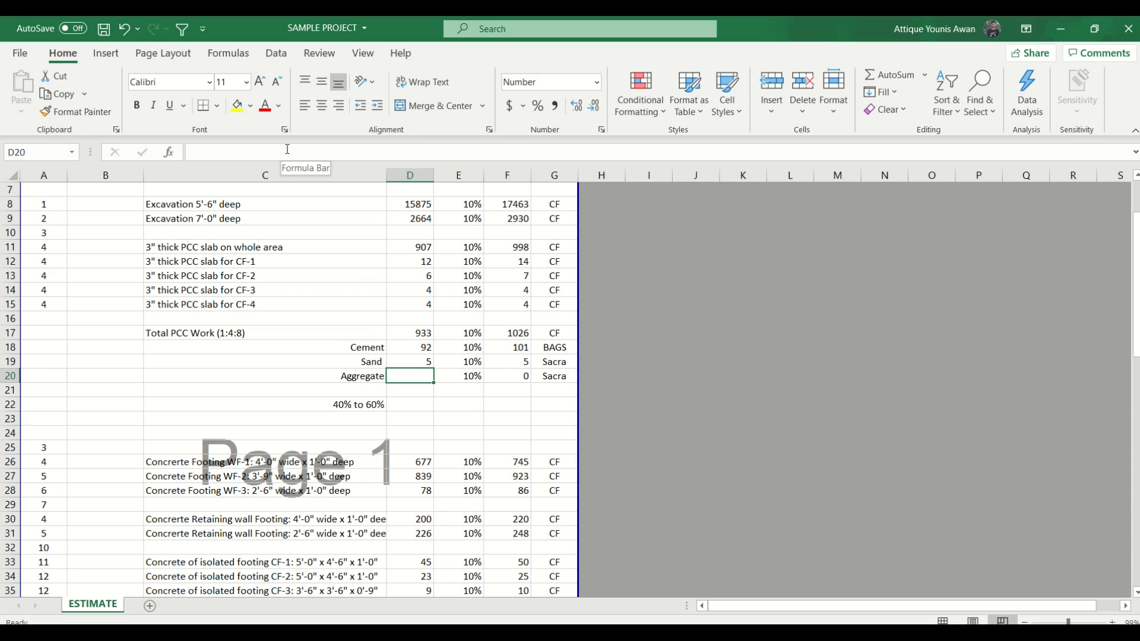
- Enter the Aggregate quantity formula =(1.6*D17*8/13)/100 in D20
{"action": "type", "text": "="}
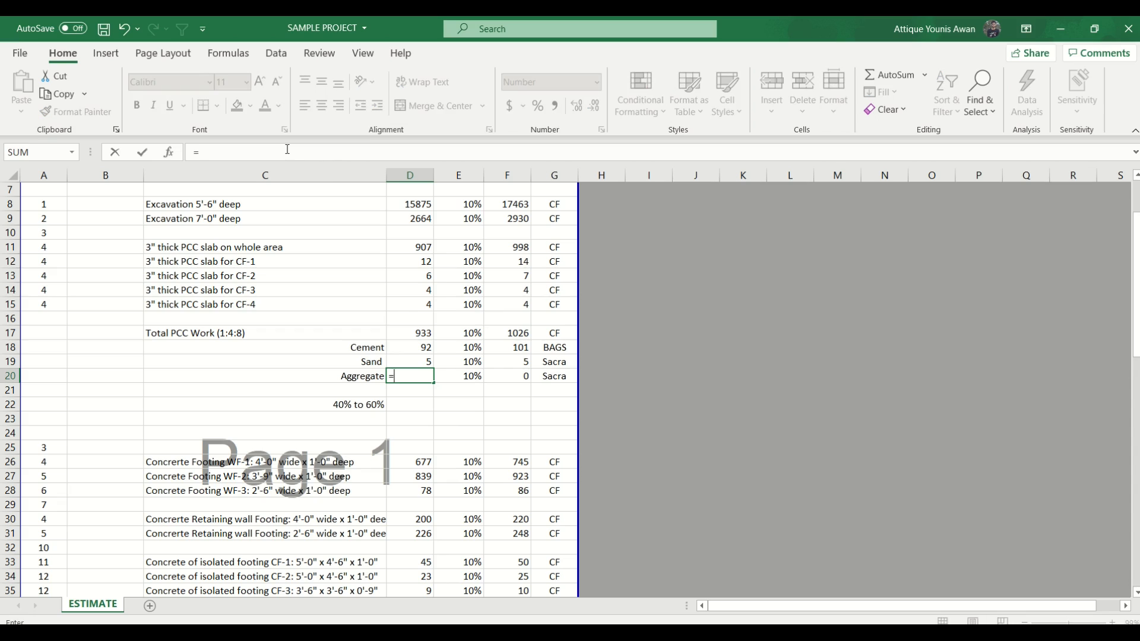
{"action": "type", "text": "(1.6*"}
{"action": "key", "text": "Up"}
{"action": "key", "text": "Up"}
{"action": "key", "text": "Up"}
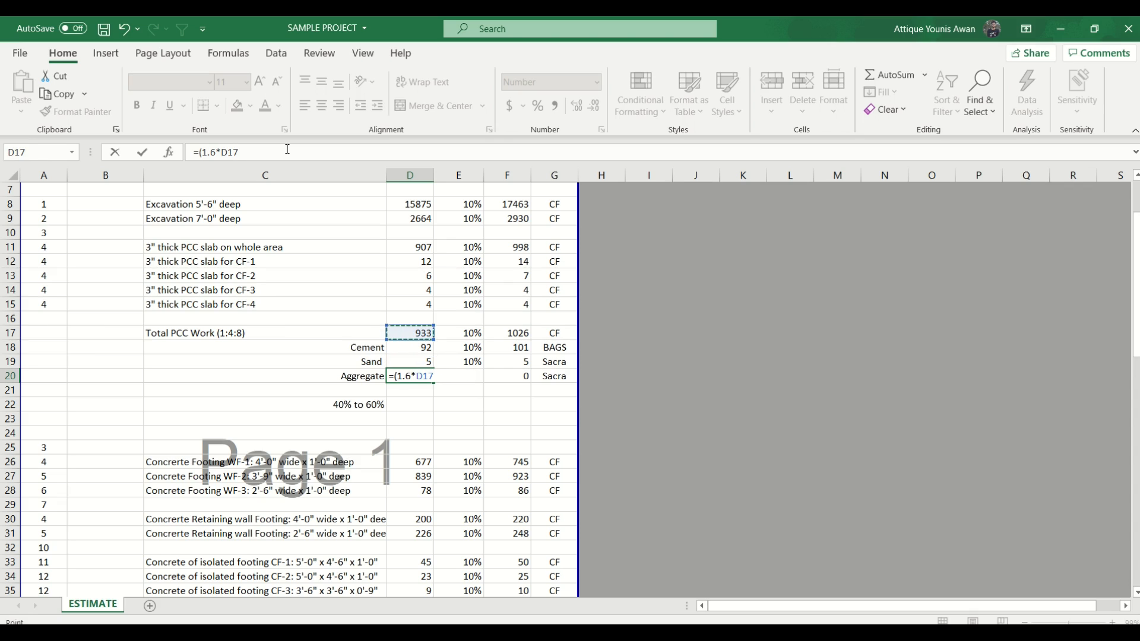
{"action": "type", "text": "*8/13)"}
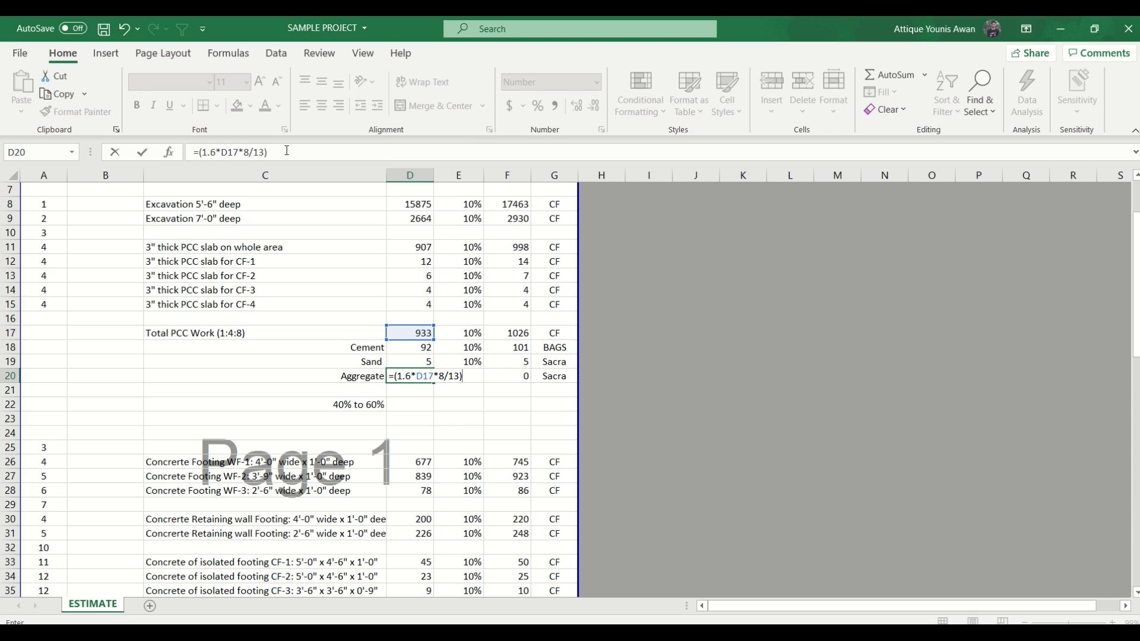
{"action": "type", "text": "/100"}
{"action": "key", "text": "Return"}
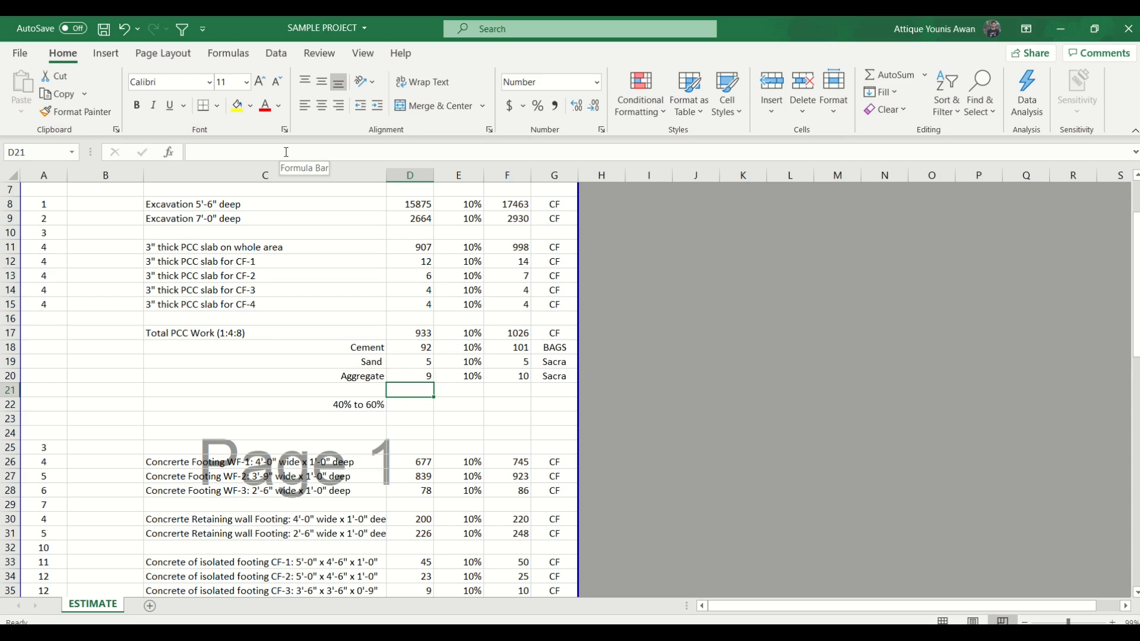
- Review the PCC material rows and the concrete footing quantities in rows 26 to 36
{"action": "left_click_drag", "start_coordinate": [333, 347], "coordinate": [487, 381]}
{"action": "left_click_drag", "start_coordinate": [368, 345], "coordinate": [502, 375]}
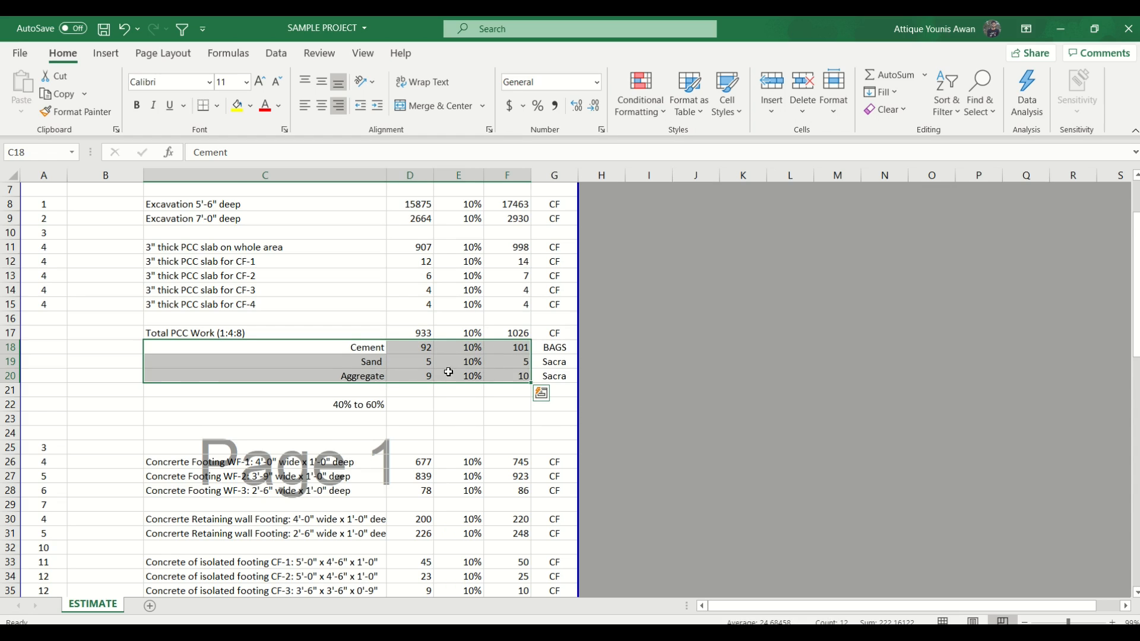
{"action": "scroll", "coordinate": [442, 372], "scroll_direction": "down", "scroll_amount": 3}
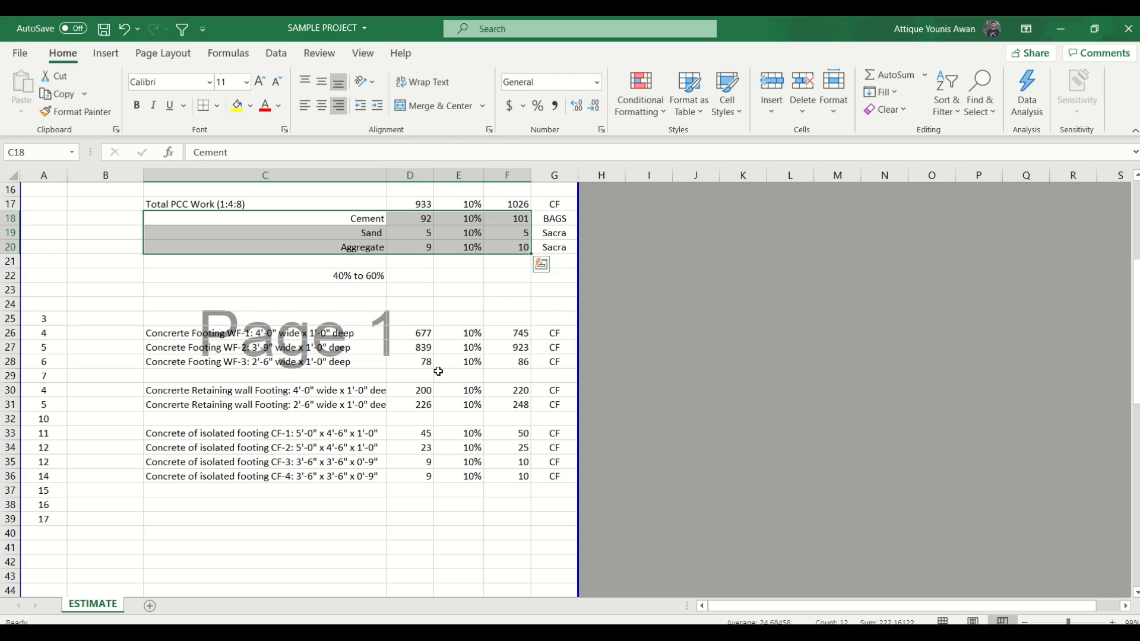
{"action": "scroll", "coordinate": [438, 368], "scroll_direction": "down", "scroll_amount": 1}
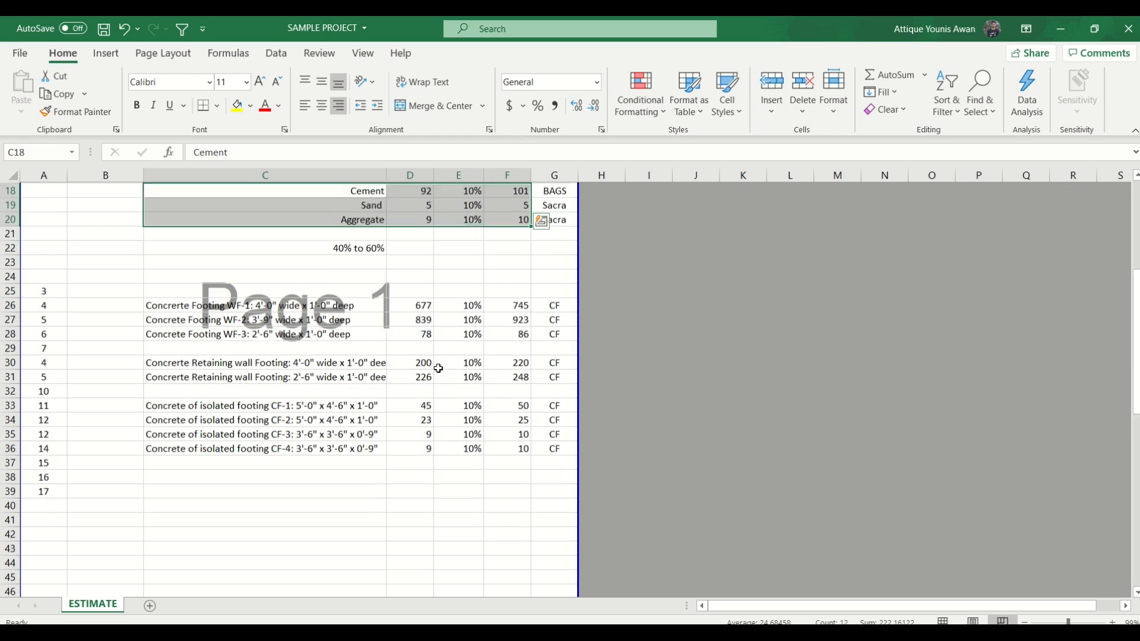
{"action": "left_click_drag", "start_coordinate": [417, 290], "coordinate": [329, 434]}
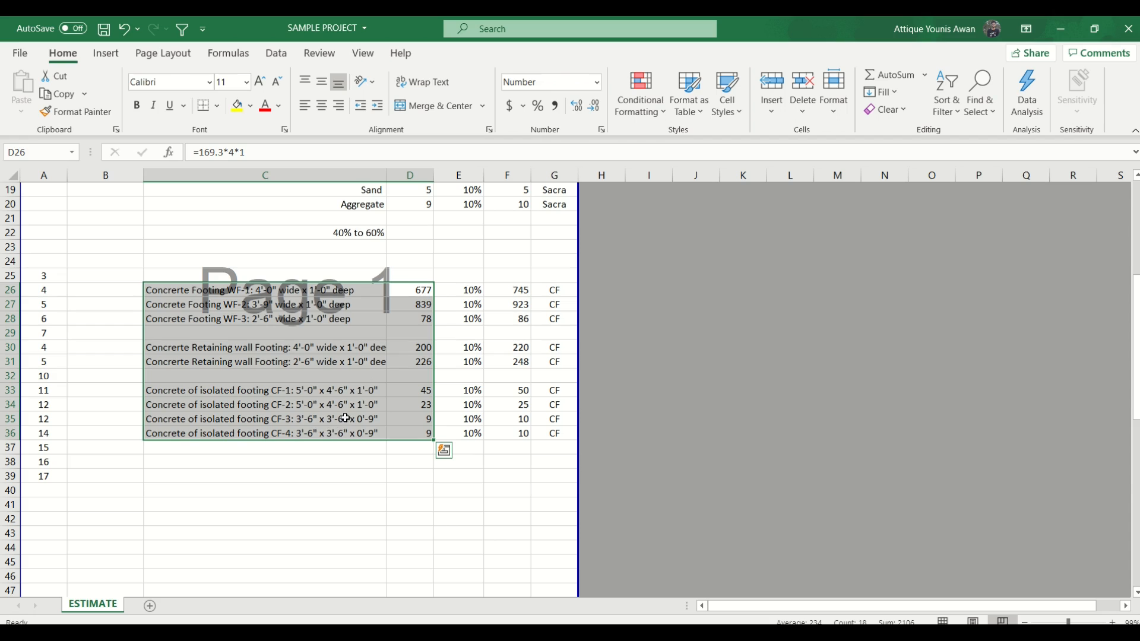
{"action": "scroll", "coordinate": [373, 425], "scroll_direction": "down", "scroll_amount": 1}
{"action": "scroll", "coordinate": [373, 425], "scroll_direction": "down", "scroll_amount": 1}
- Label C38 "Total Concrete Work" and sum all the concrete footing quantities from D26 downward in D38
{"action": "left_click", "coordinate": [412, 414]}
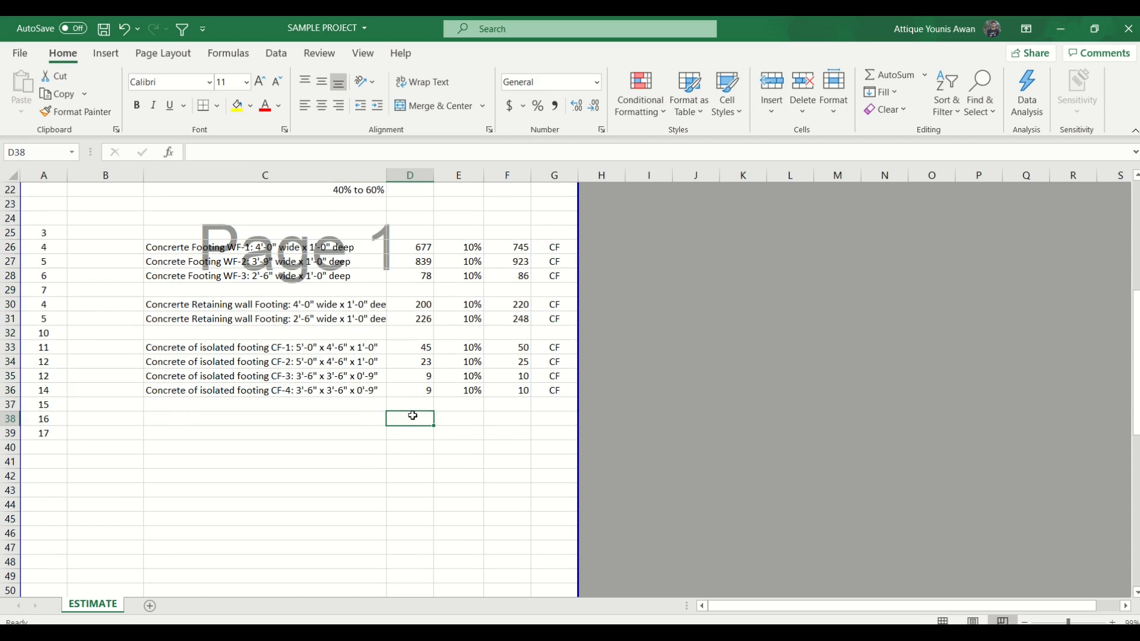
{"action": "left_click", "coordinate": [356, 426]}
{"action": "type", "text": "T"}
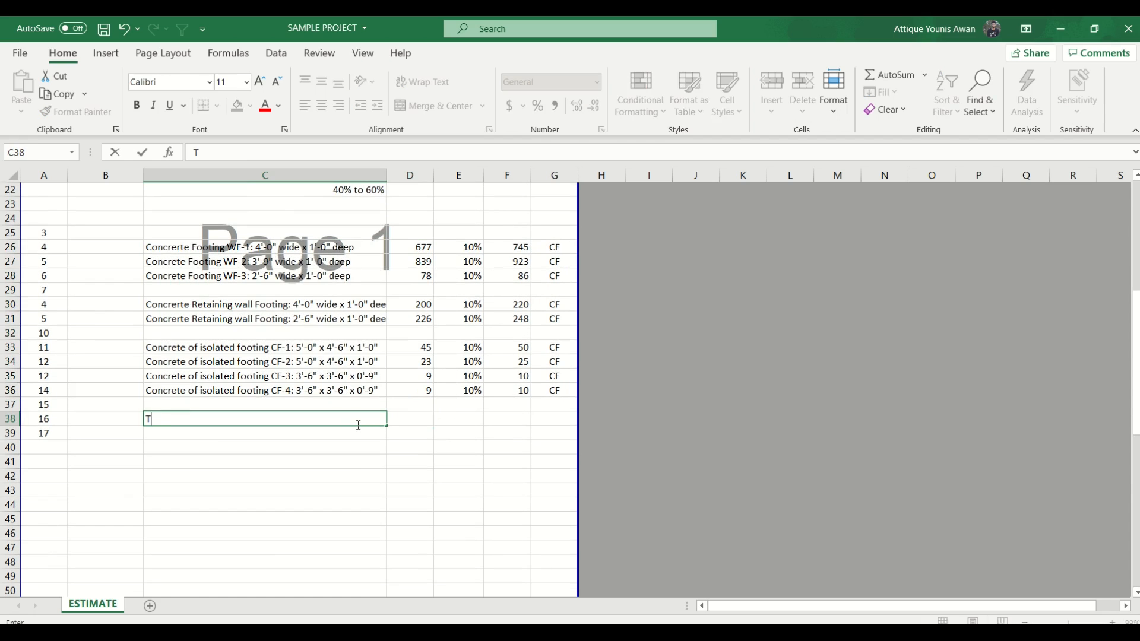
{"action": "type", "text": "otal Concrete Work"}
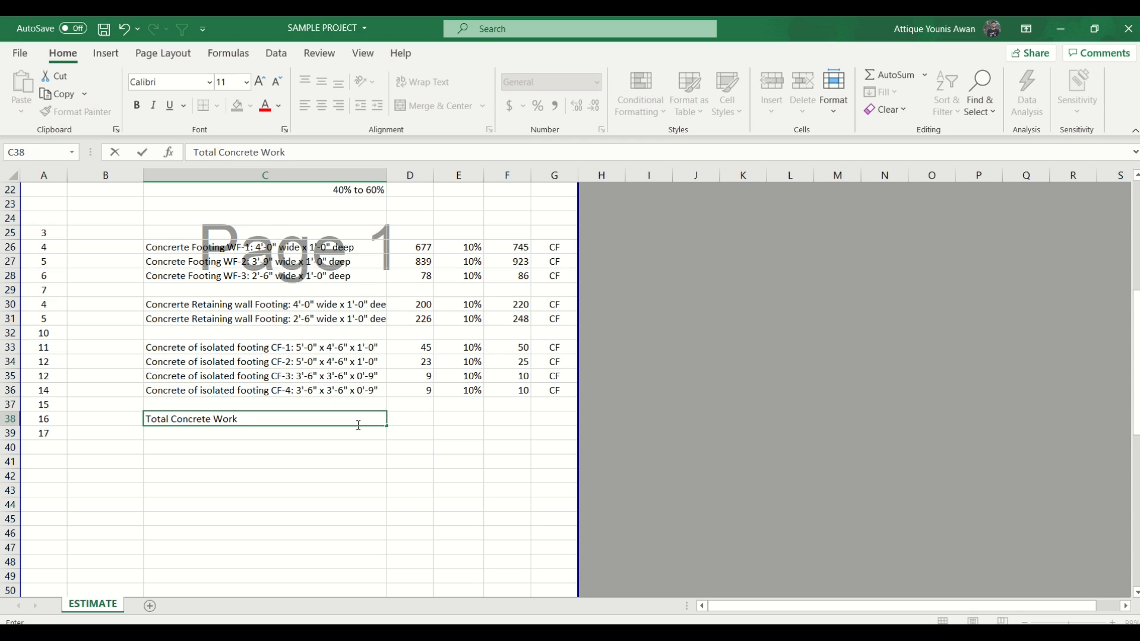
{"action": "key", "text": "Tab"}
{"action": "key", "text": "alt+equal"}
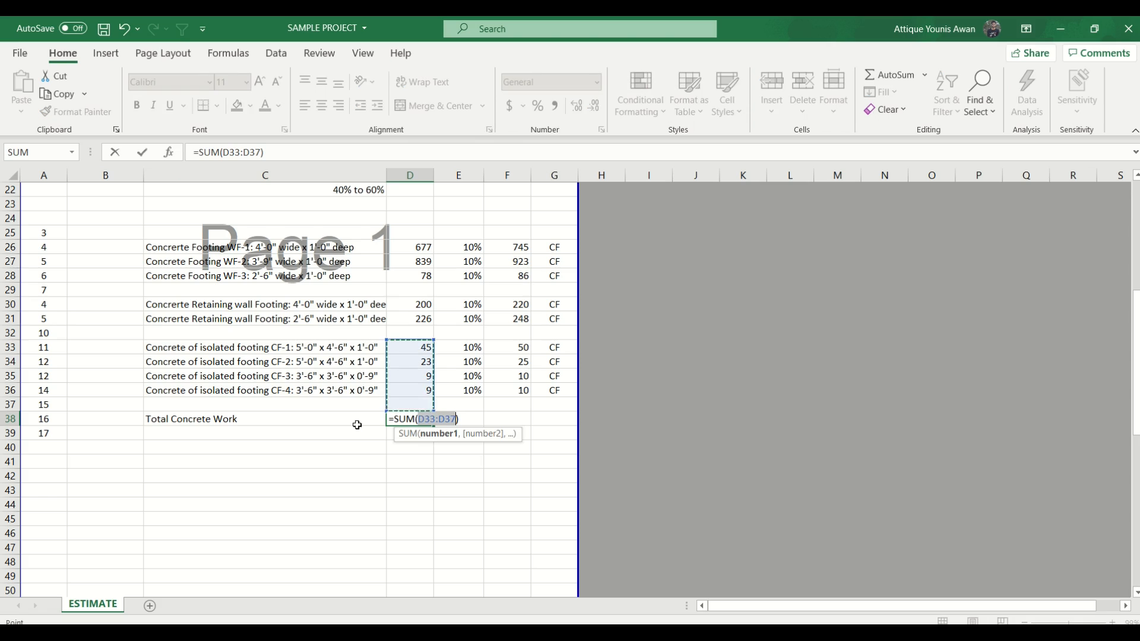
{"action": "left_click_drag", "start_coordinate": [386, 338], "coordinate": [410, 235]}
{"action": "key", "text": "Return"}
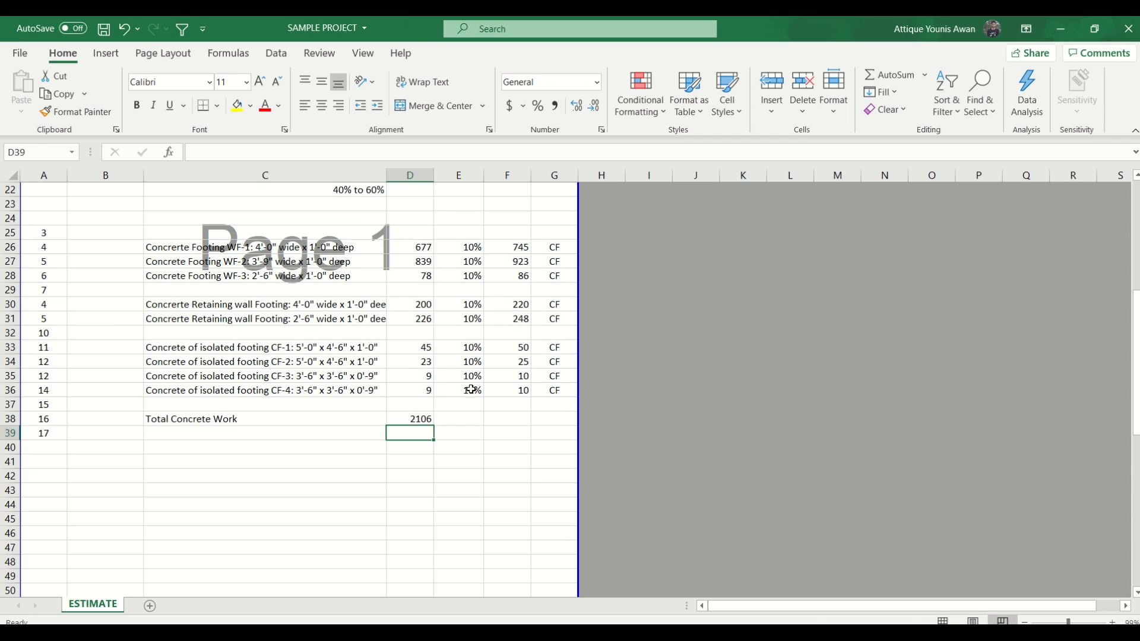
- Copy the wastage, total and unit cells from E36:G36 into row 38 and save the workbook
{"action": "left_click_drag", "start_coordinate": [472, 389], "coordinate": [545, 385]}
{"action": "key", "text": "ctrl+c"}
{"action": "left_click", "coordinate": [458, 418]}
{"action": "key", "text": "ctrl+v"}
{"action": "key", "text": "ctrl+s"}
- Copy the Cement, Sand and Aggregate rows C18:G20 to C39 below the concrete total and save the workbook
{"action": "scroll", "coordinate": [339, 226], "scroll_direction": "up", "scroll_amount": 2}
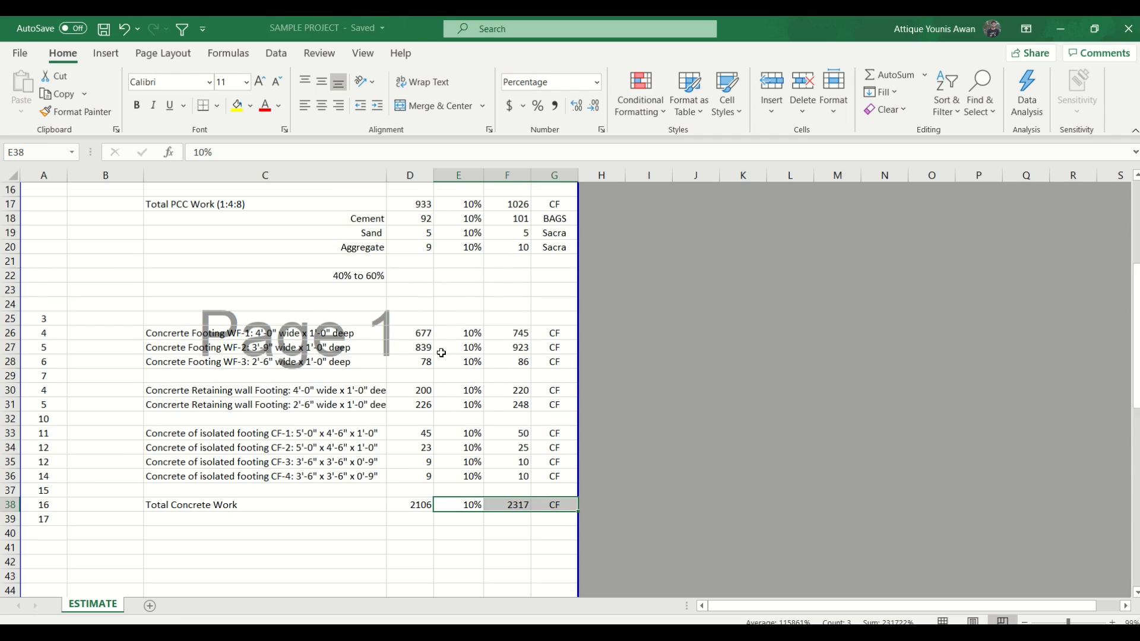
{"action": "left_click_drag", "start_coordinate": [338, 218], "coordinate": [554, 245]}
{"action": "key", "text": "ctrl+c"}
{"action": "scroll", "coordinate": [554, 244], "scroll_direction": "down", "scroll_amount": 4}
{"action": "left_click", "coordinate": [319, 347]}
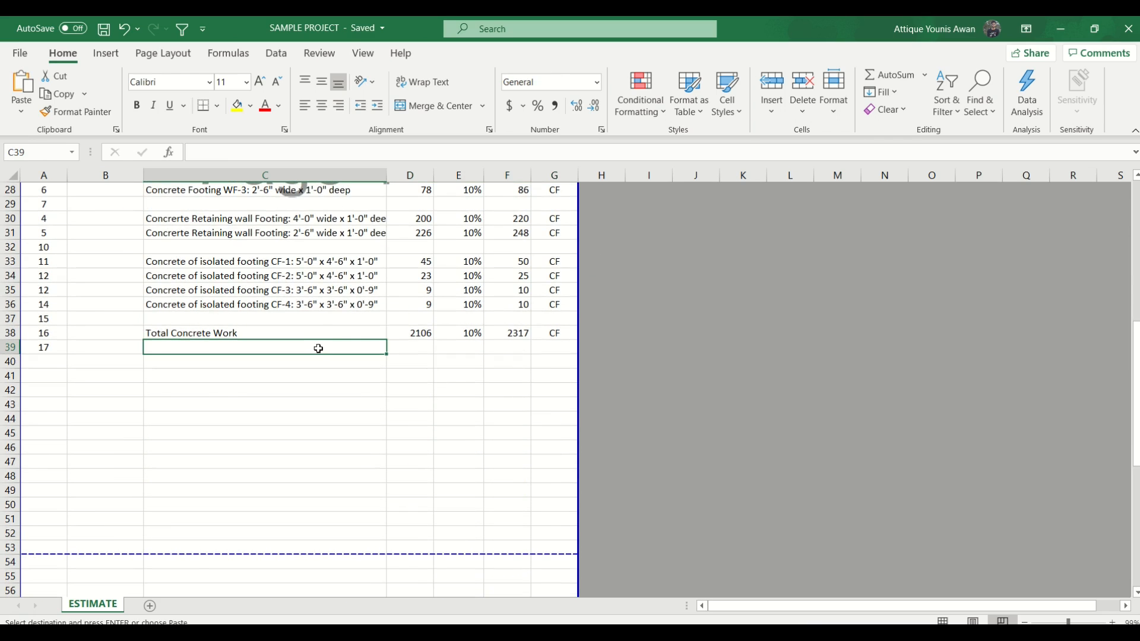
{"action": "key", "text": "ctrl+v"}
{"action": "key", "text": "ctrl+s"}
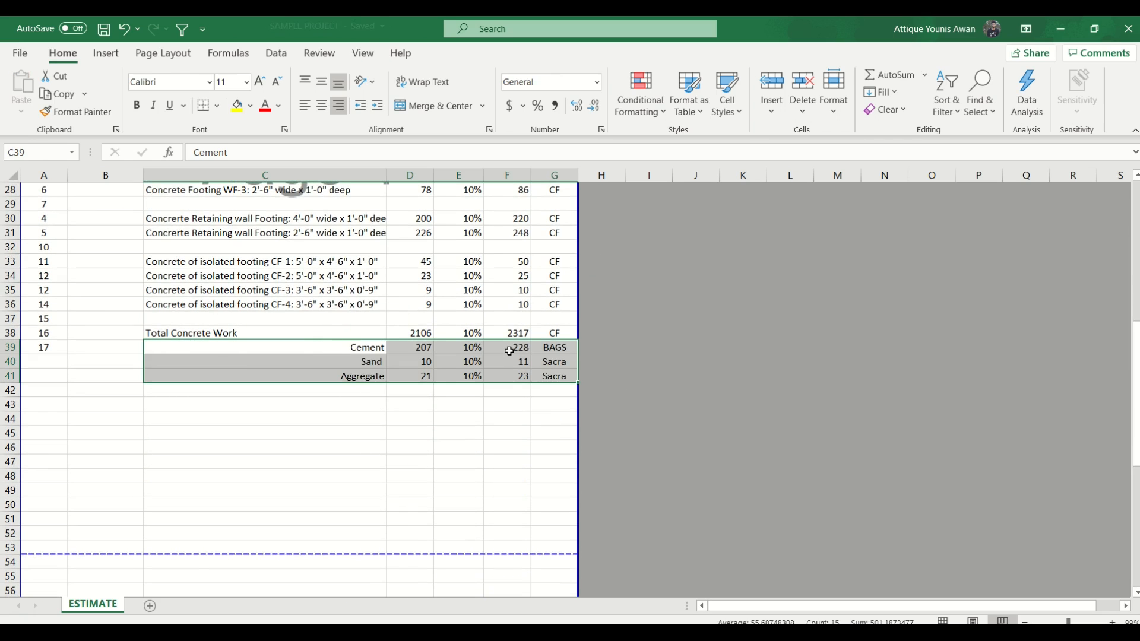
- Add the mix ratio (1:2:4) to the end of the Total Concrete Work label in C38
{"action": "left_click", "coordinate": [526, 351]}
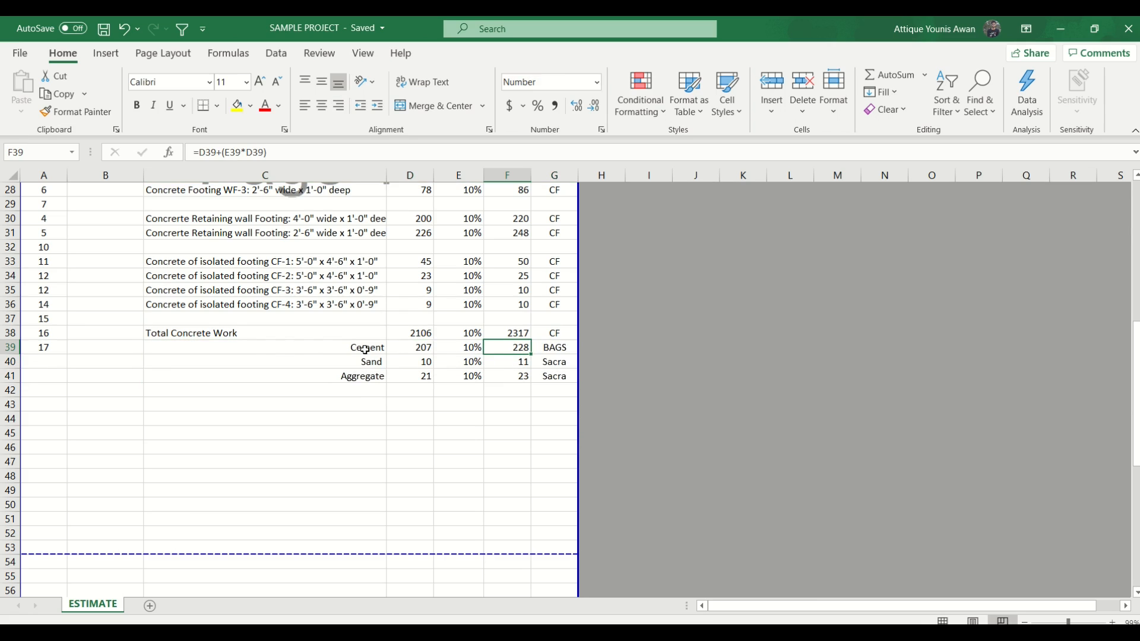
{"action": "double_click", "coordinate": [254, 333]}
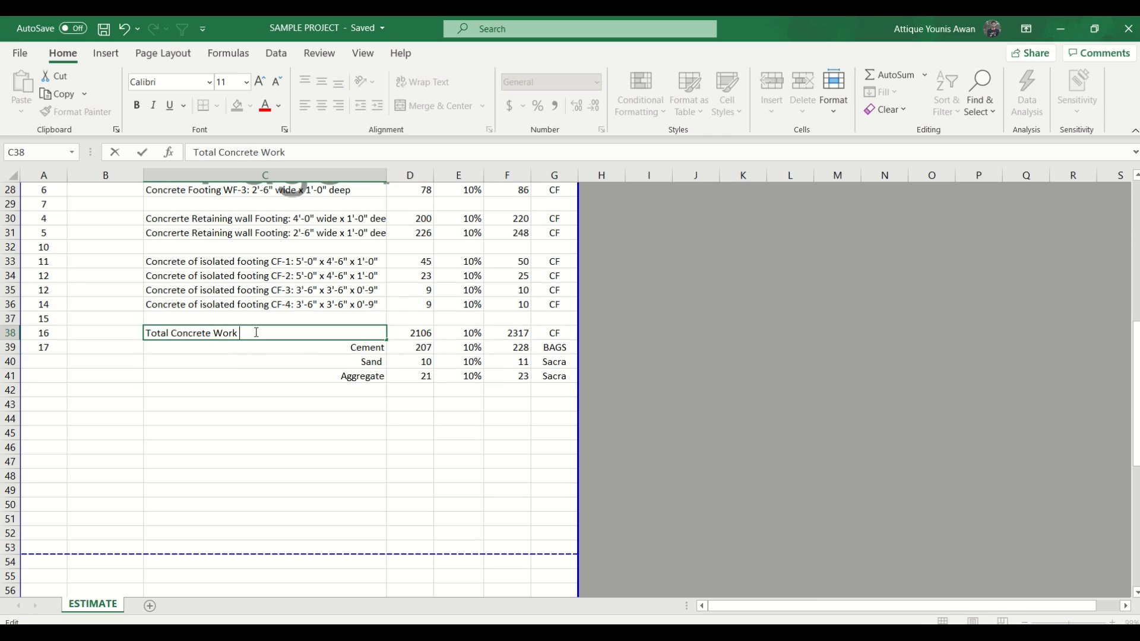
{"action": "type", "text": "(1:2:4)"}
{"action": "key", "text": "Return"}
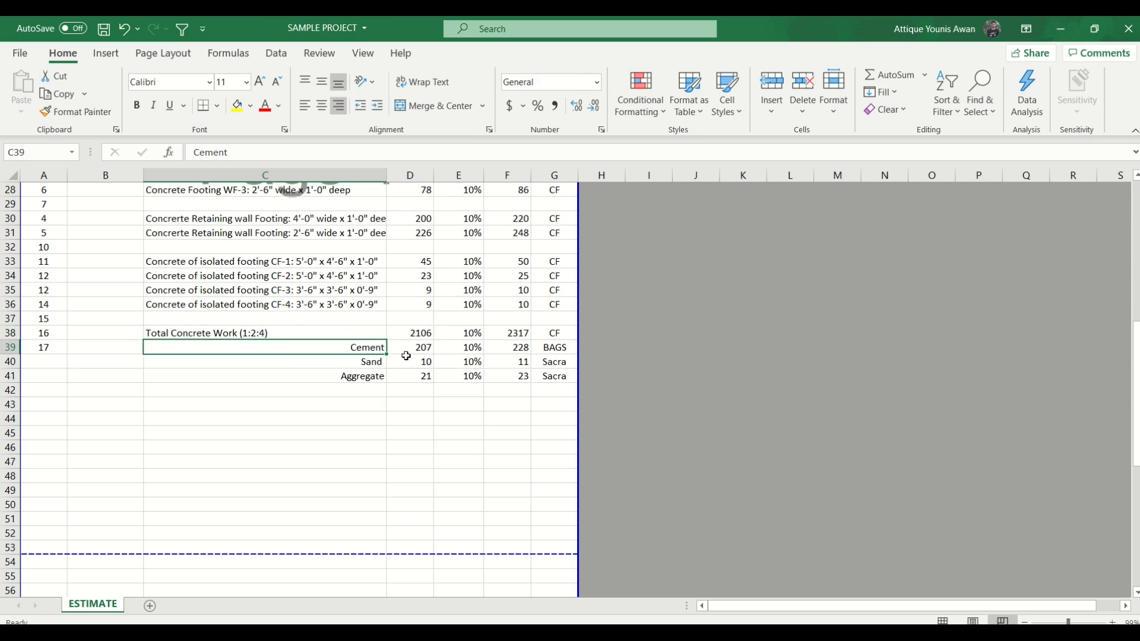
- Change the ratio divisor in the concrete Cement formula in D39 to 7, giving =(1.6*D38*1/7)/1.25
{"action": "left_click_drag", "start_coordinate": [408, 345], "coordinate": [411, 348]}
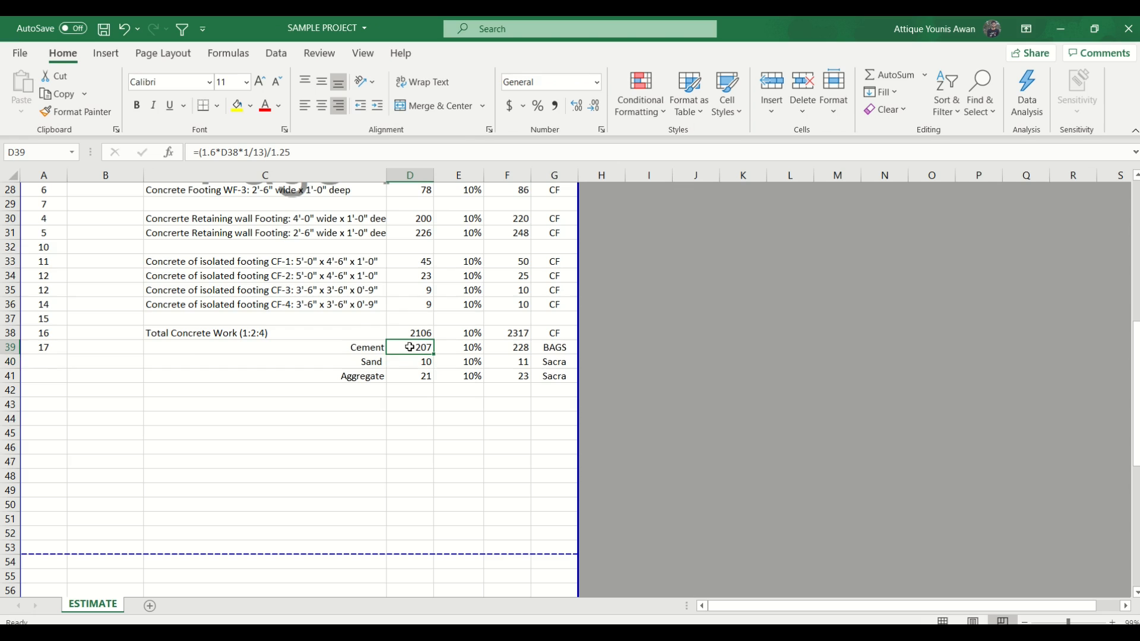
{"action": "left_click", "coordinate": [217, 152]}
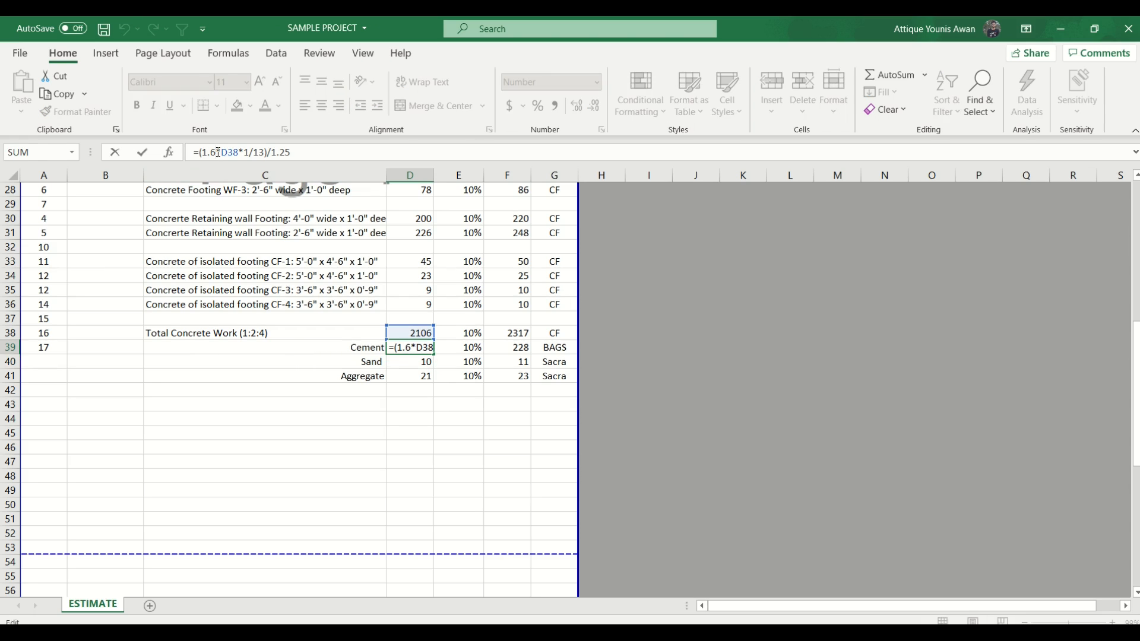
{"action": "left_click", "coordinate": [234, 154]}
{"action": "double_click", "coordinate": [259, 153]}
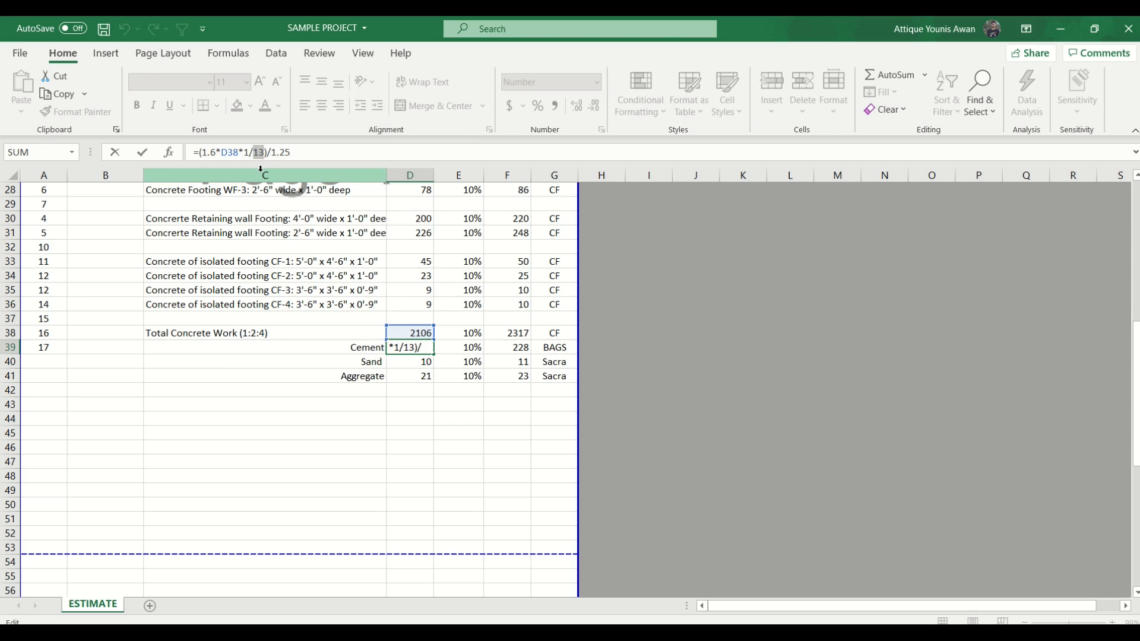
{"action": "type", "text": "7"}
{"action": "key", "text": "Return"}
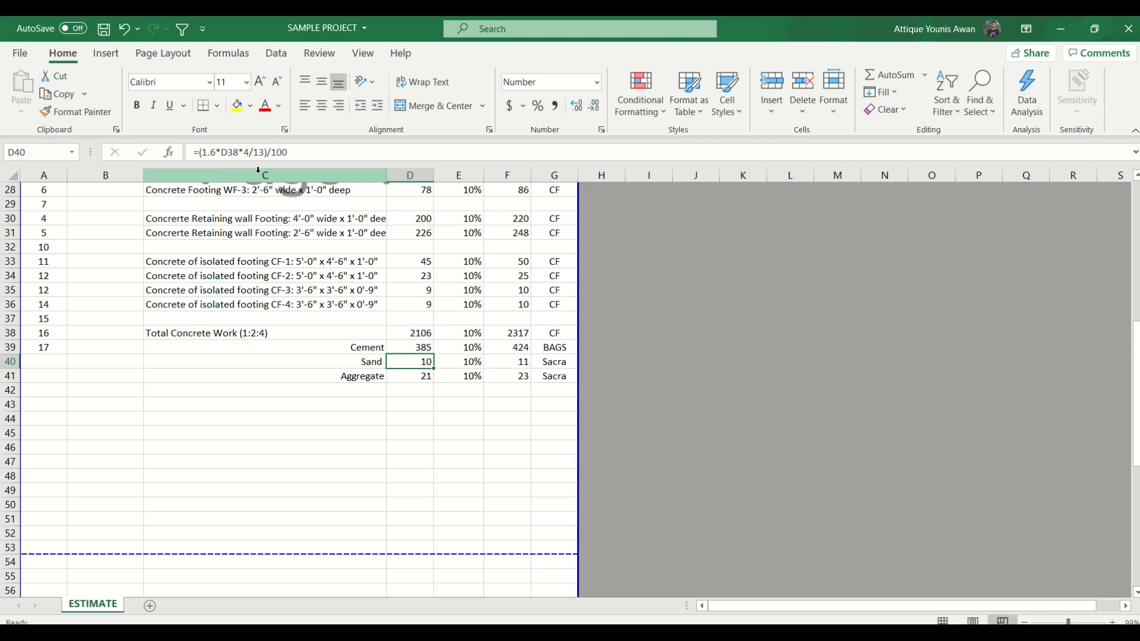
- Change the ratio in the concrete Sand formula in D40 to 2/7, giving =(1.6*D38*2/7)/100
{"action": "left_click", "coordinate": [250, 153]}
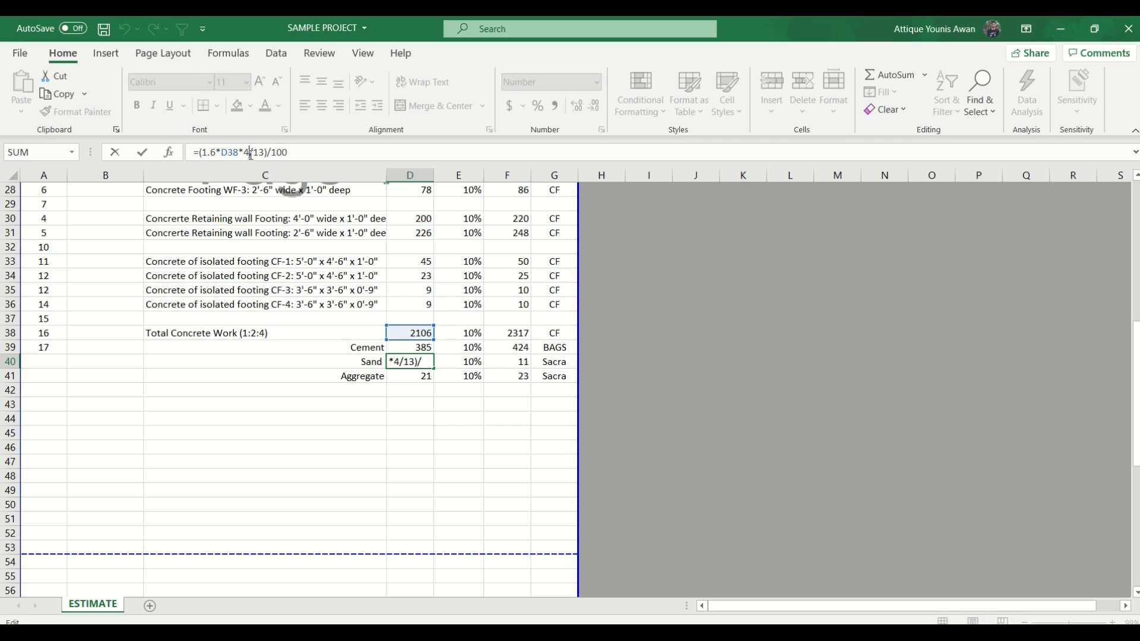
{"action": "key", "text": "BackSpace"}
{"action": "type", "text": "2"}
{"action": "key", "text": "shift+Right"}
{"action": "key", "text": "shift+Right"}
{"action": "type", "text": "7"}
{"action": "key", "text": "Return"}
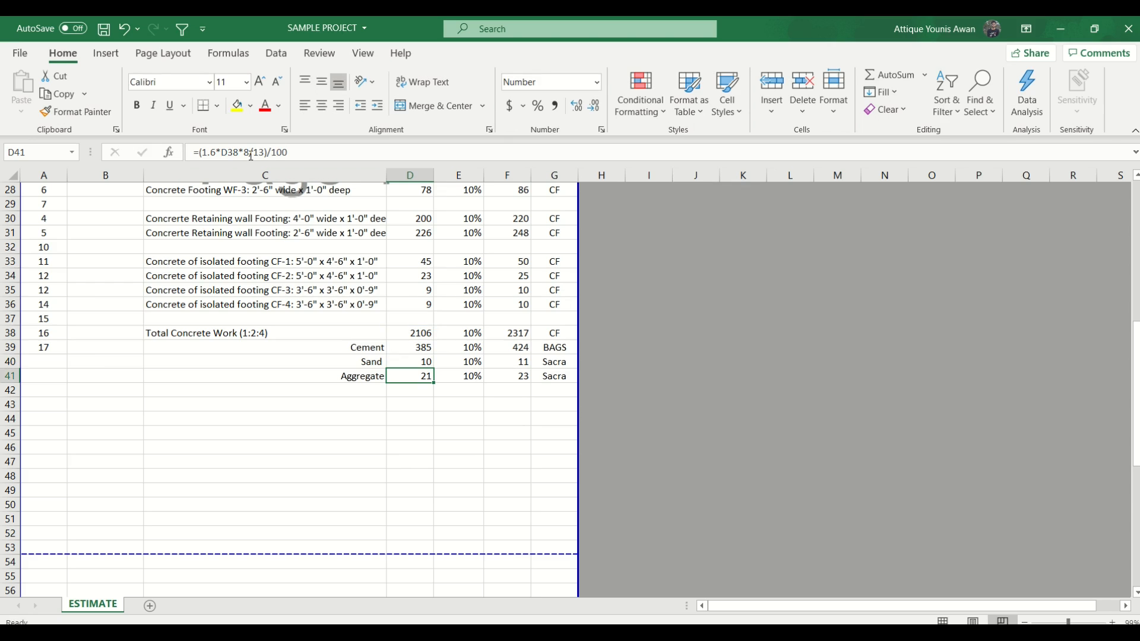
- Change the ratio in the concrete Aggregate formula in D41 to 4/7, giving =(1.6*D38*4/7)/100
{"action": "left_click", "coordinate": [251, 156]}
{"action": "key", "text": "BackSpace"}
{"action": "key", "text": "shift+Right"}
{"action": "key", "text": "shift+Right"}
{"action": "type", "text": "7"}
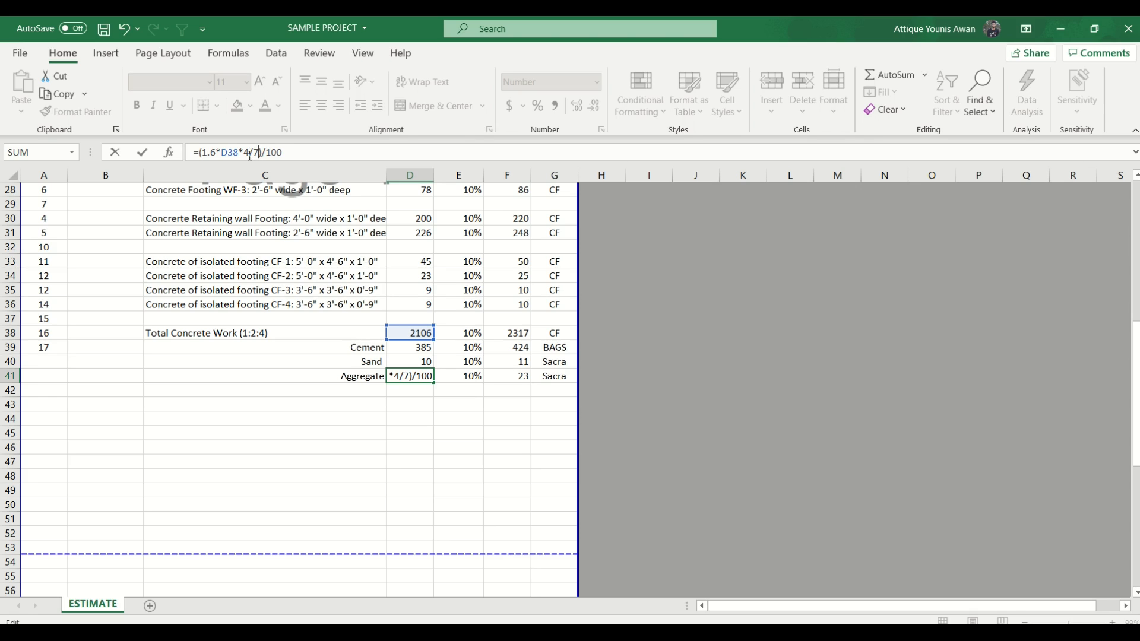
{"action": "key", "text": "Return"}
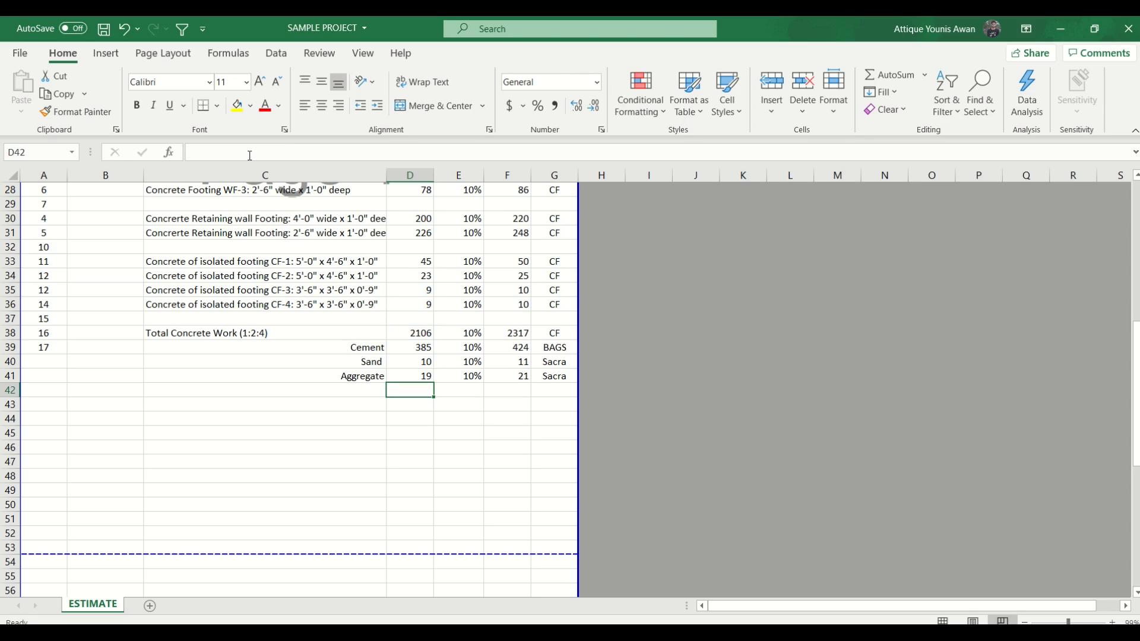